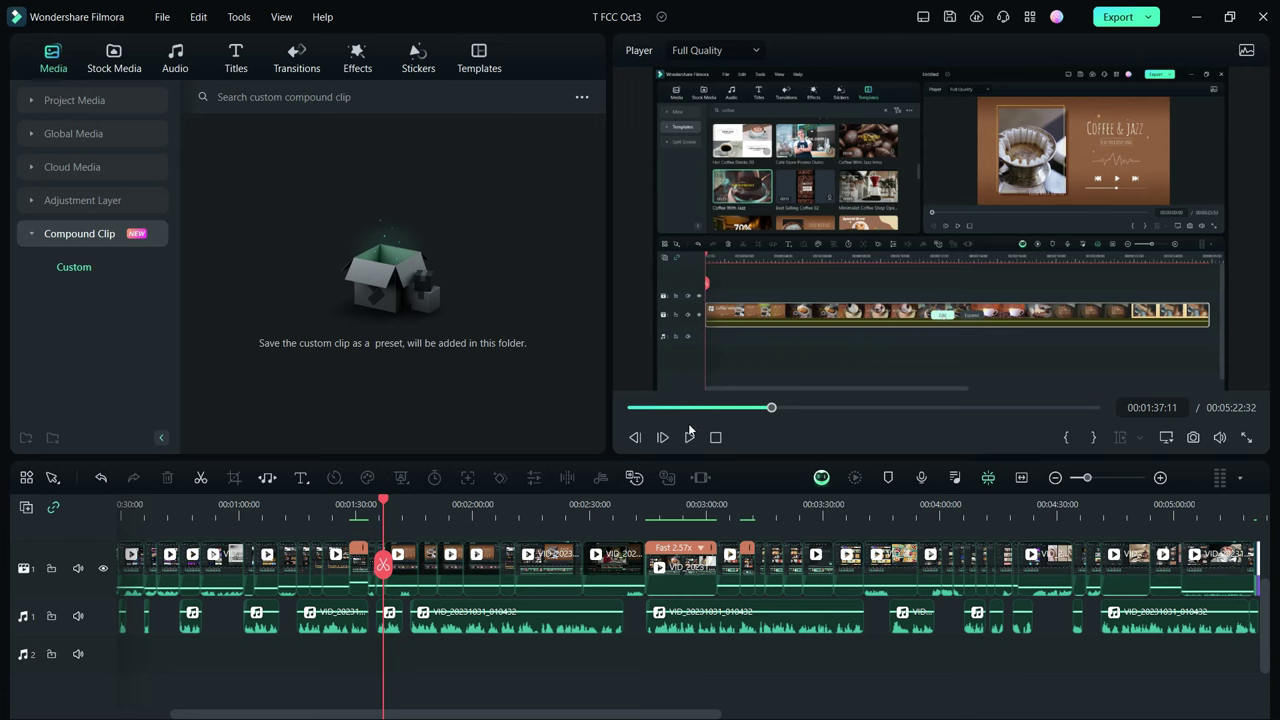
Ask Filmora Copilot 'Compound clip' to learn how it merges clips into one object
left_click(822, 479)
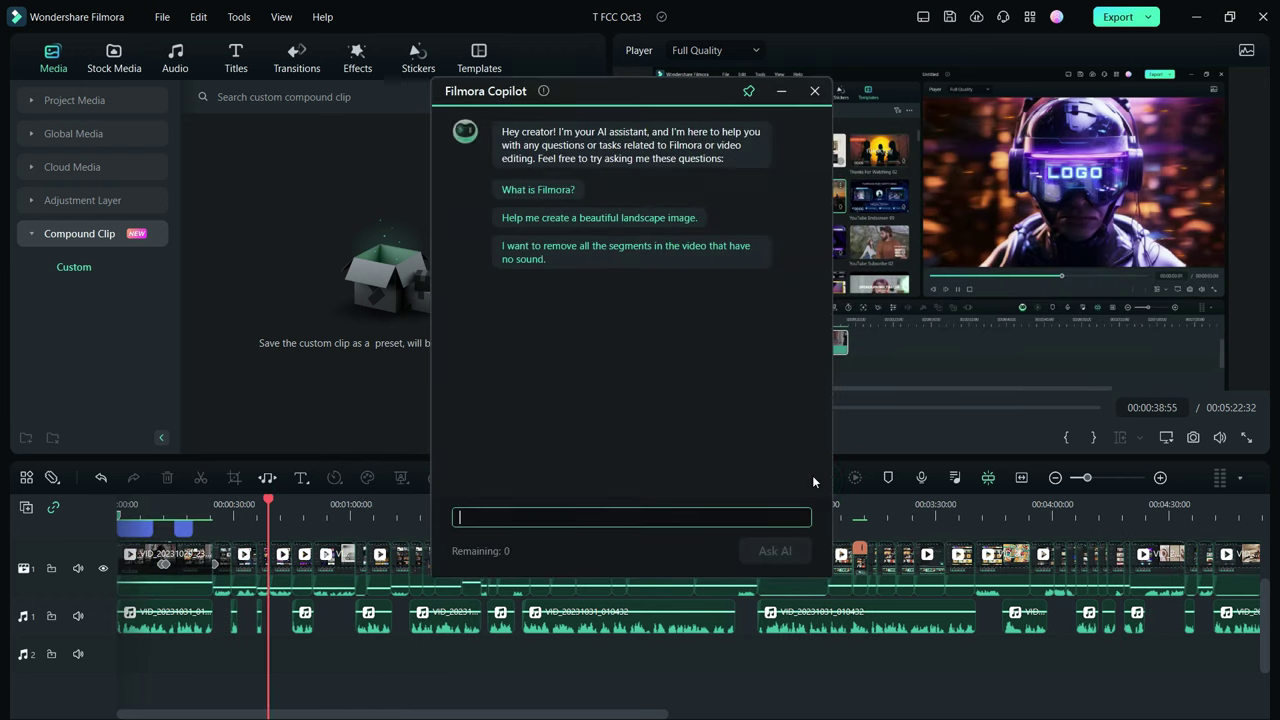
left_click(533, 518)
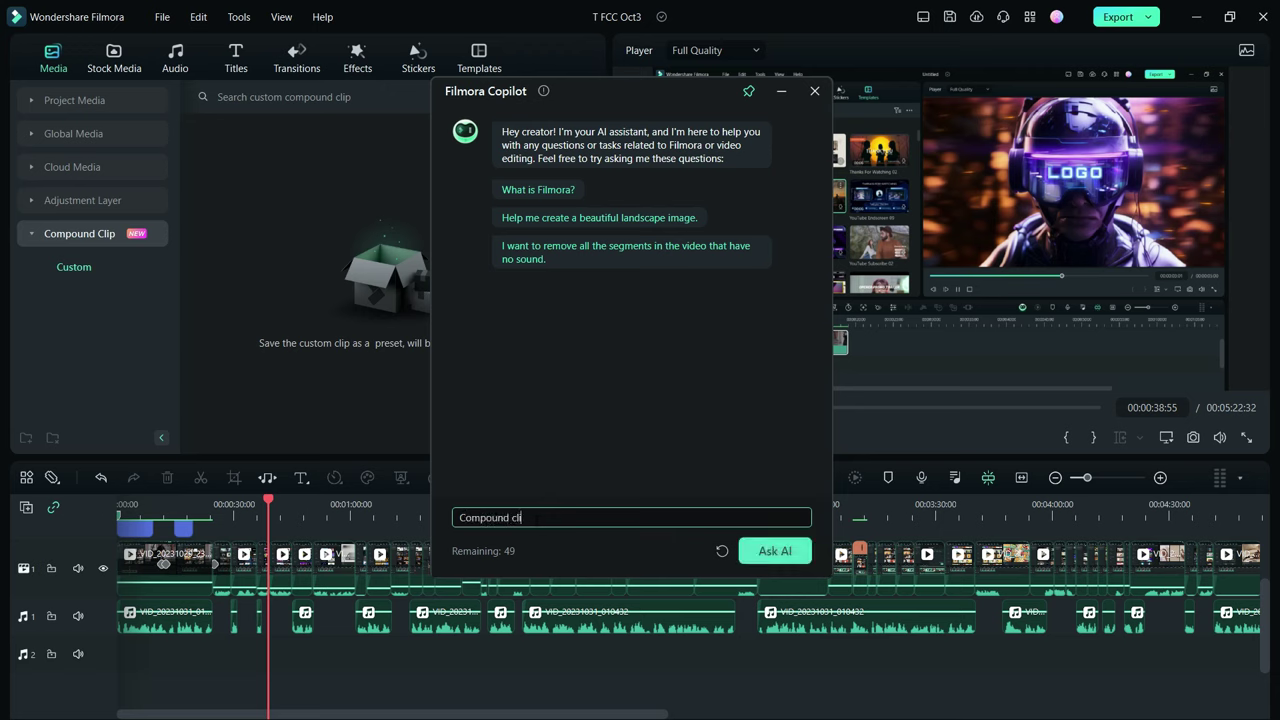
key("Return")
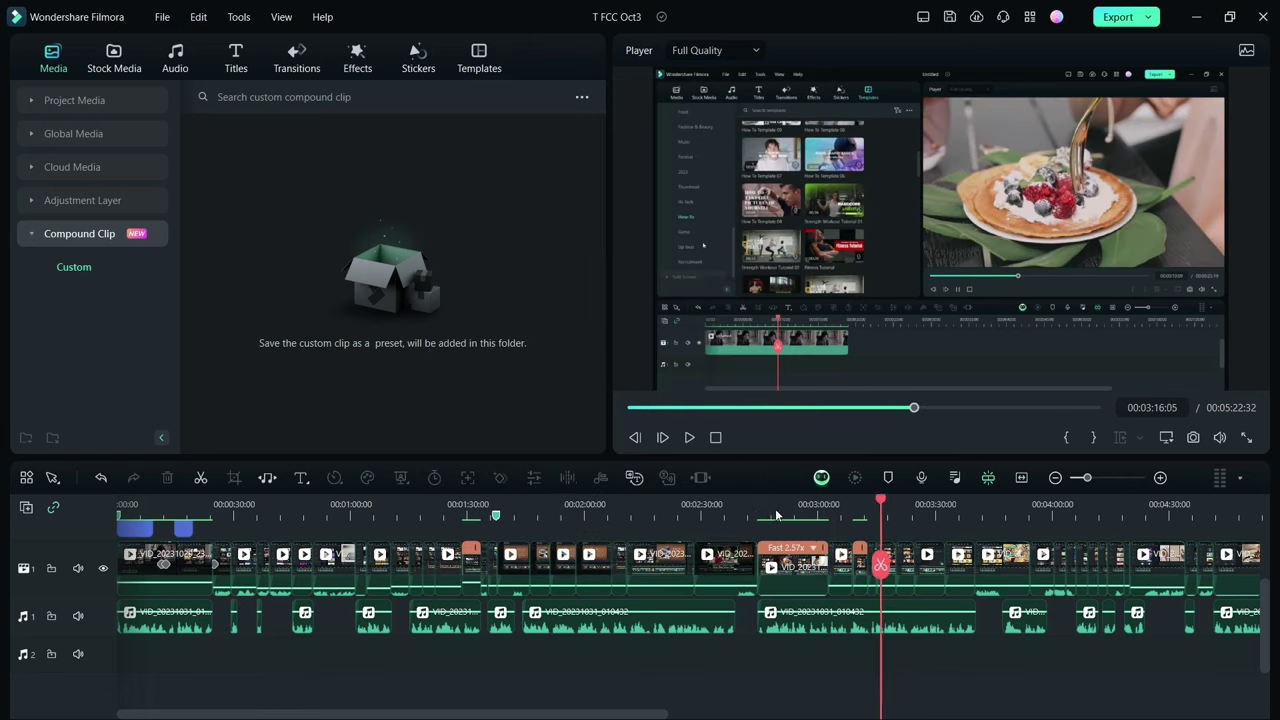
Group the opening timeline clips into a compound clip named CC Test1
left_click_drag(880, 503, 310, 503)
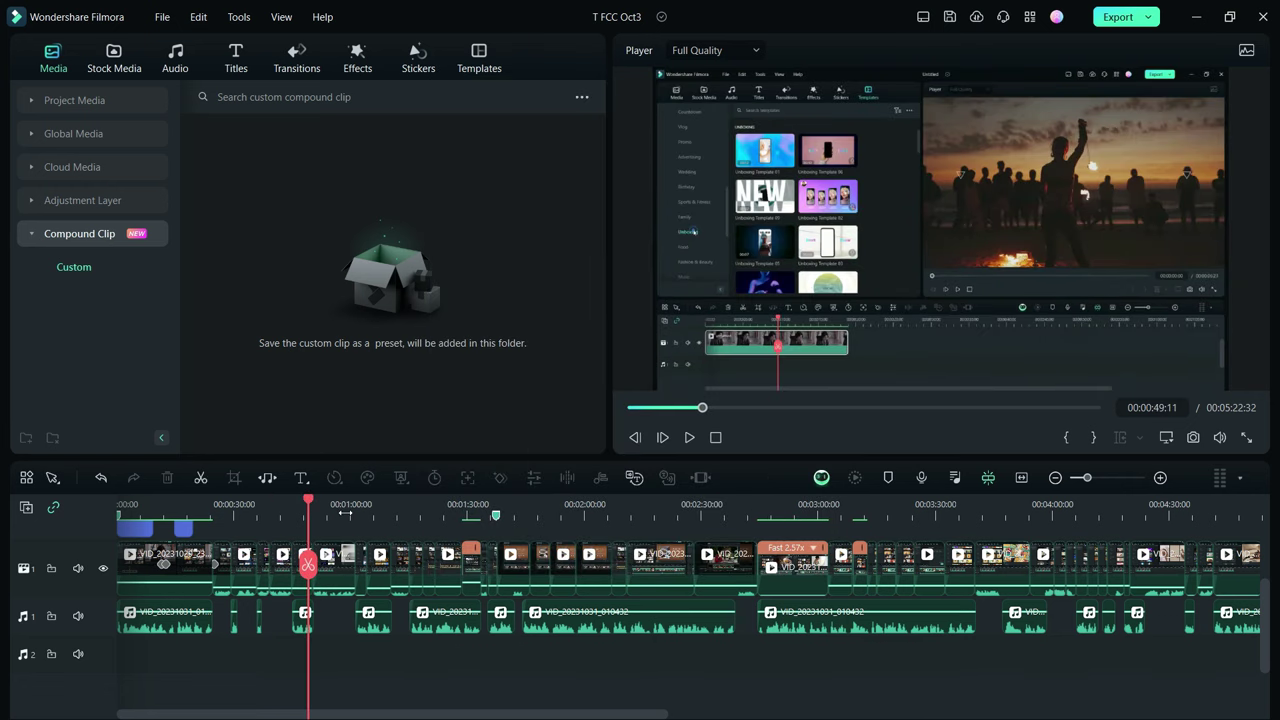
left_click_drag(136, 668, 340, 556)
right_click(336, 558)
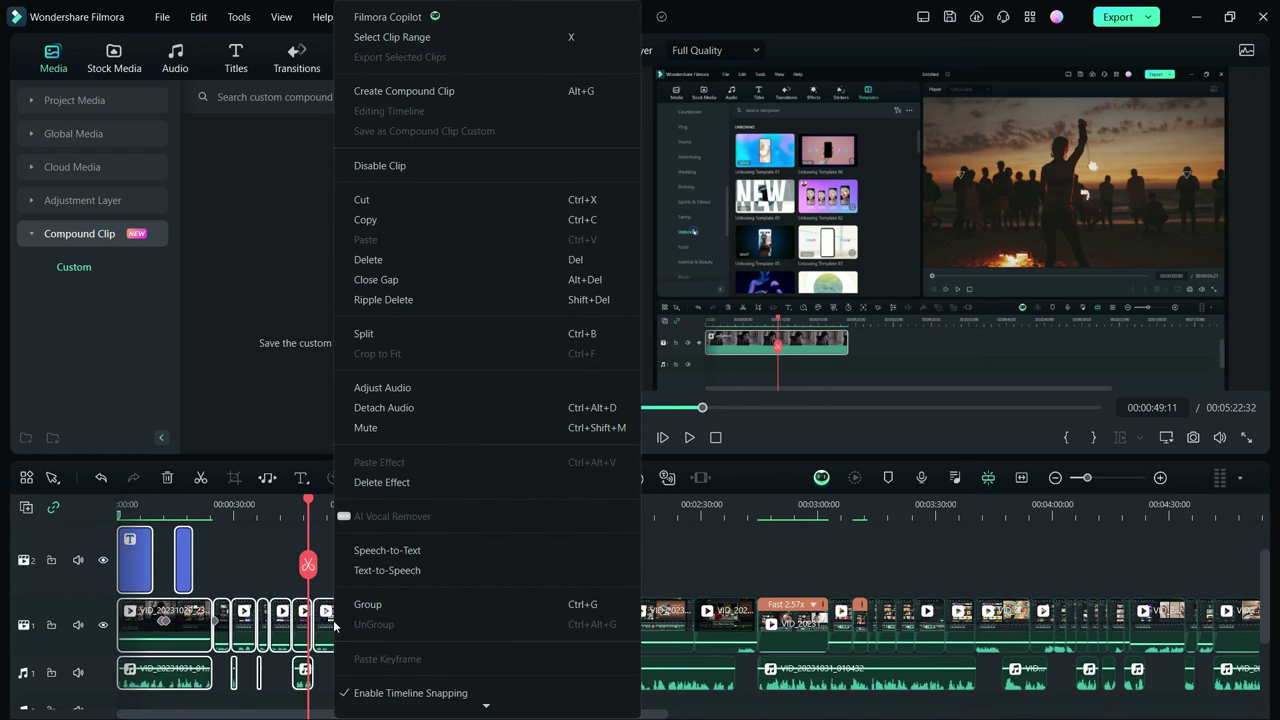
left_click(386, 94)
type("CC Test1")
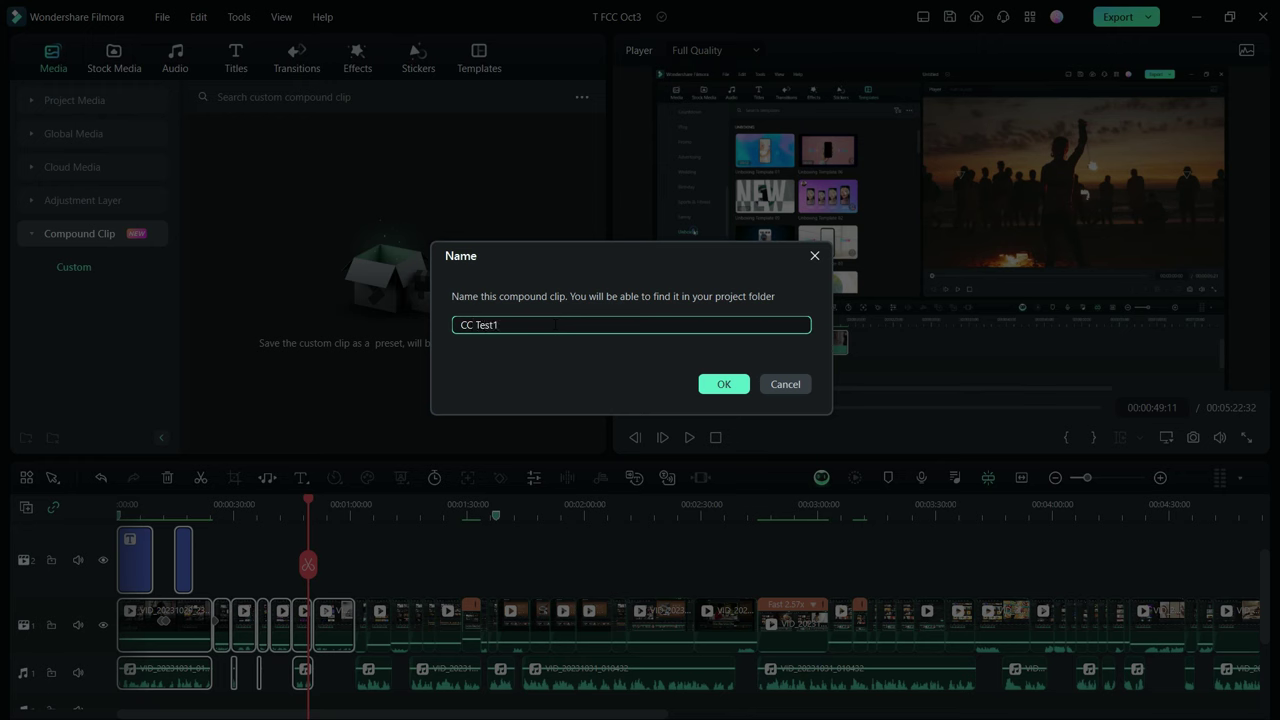
left_click(723, 384)
Select the next group of clips and create a second compound clip from them
left_click_drag(362, 538, 736, 658)
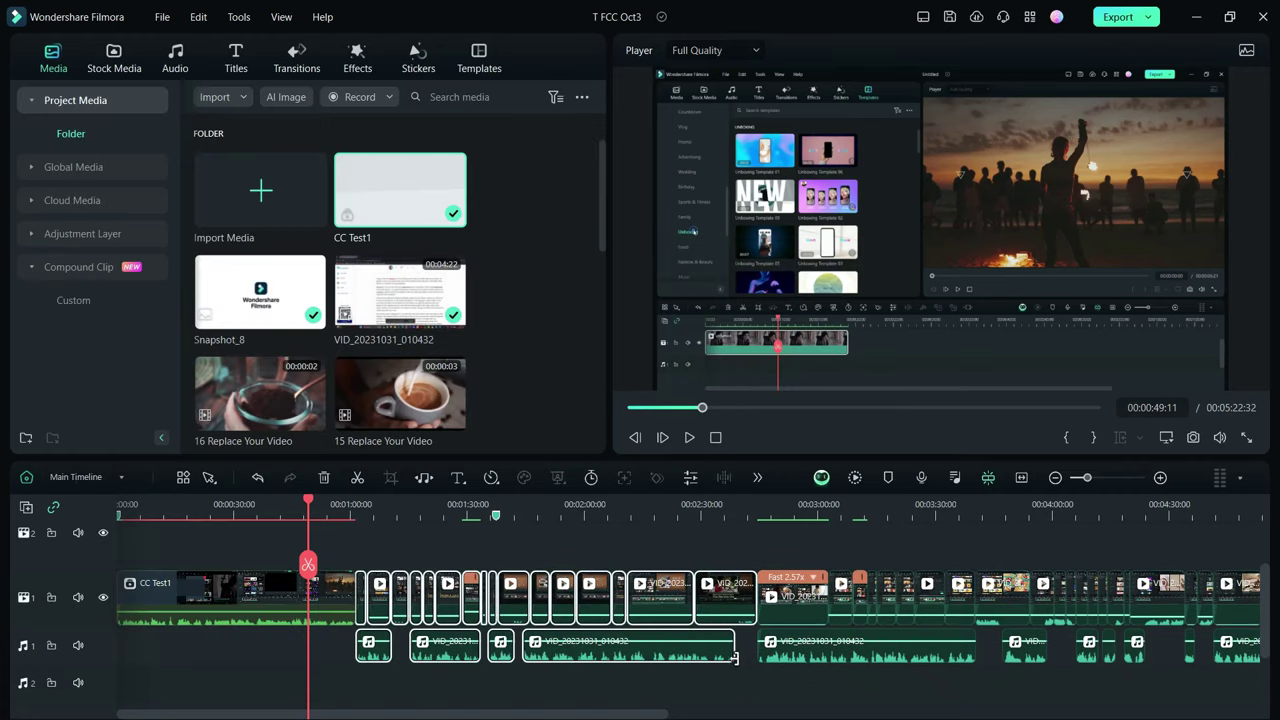
right_click(724, 604)
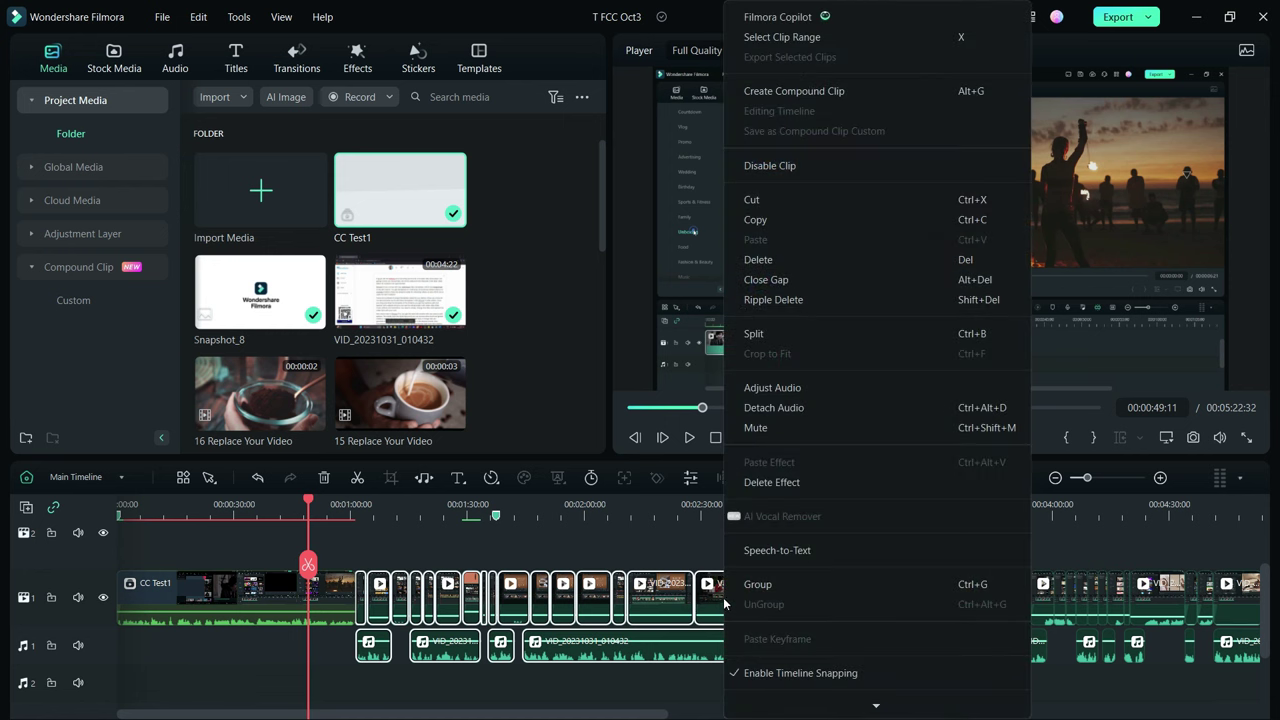
left_click(775, 89)
Name the second compound clip CC Test2, speed it to 1.28x and play it back
type("CC Test2")
left_click(723, 384)
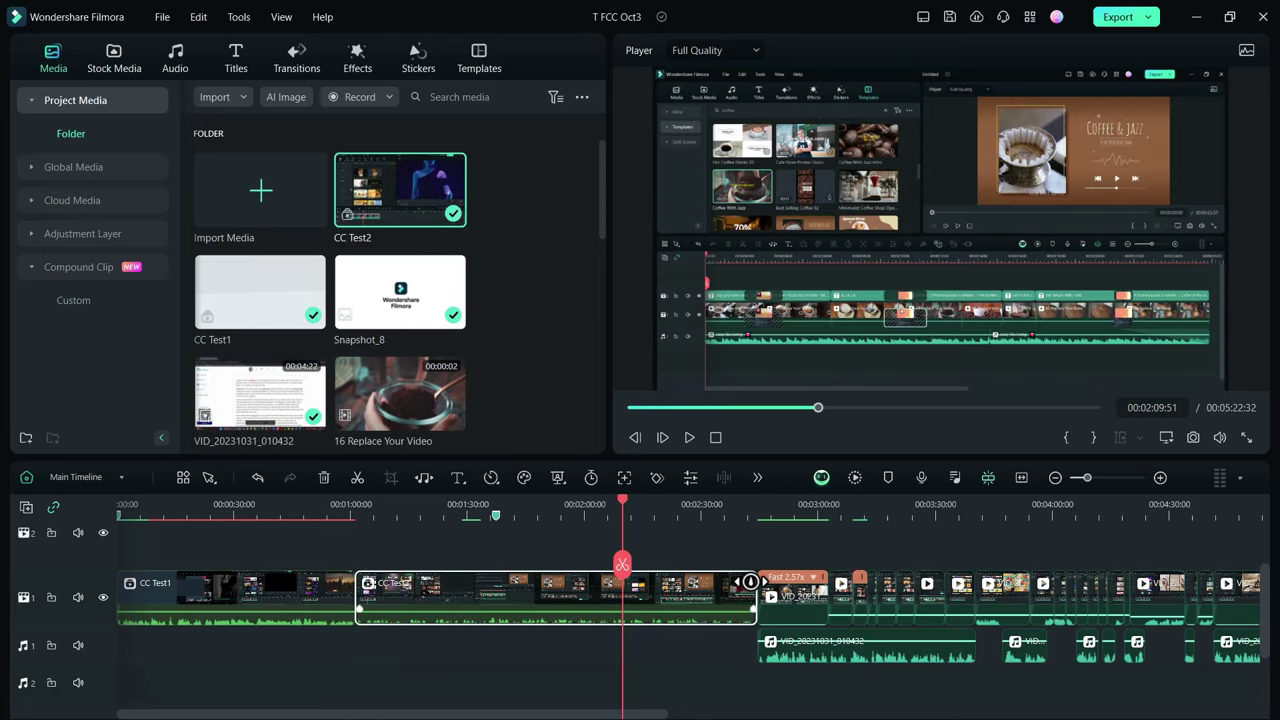
left_click_drag(756, 583, 668, 581)
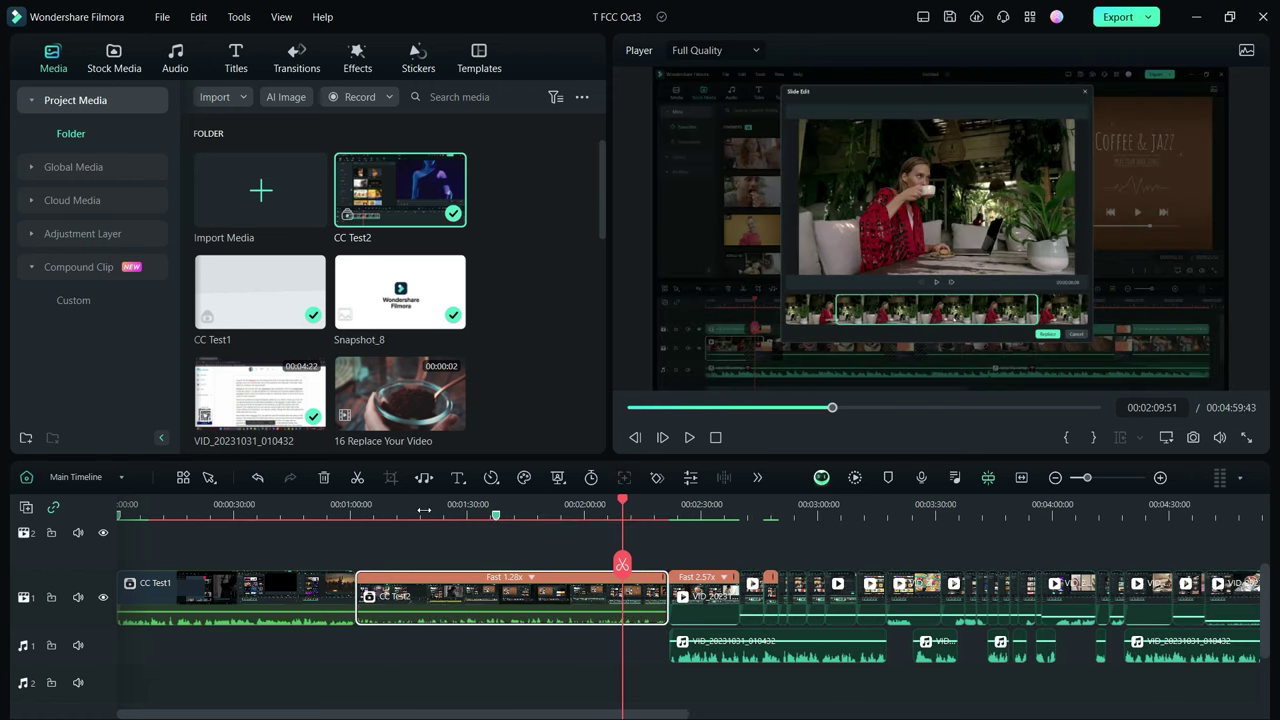
left_click(424, 507)
left_click(690, 437)
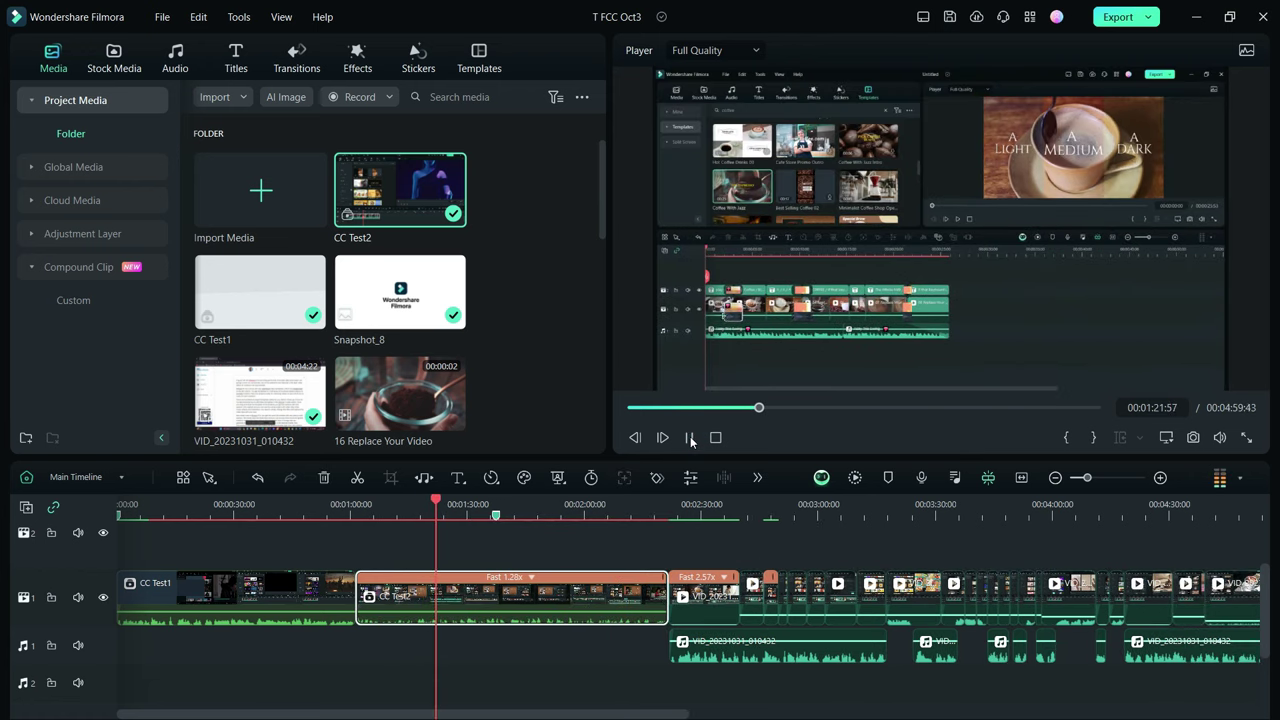
Undo the speed change, then give CC Test2 scale 106.21%, X -7 and 17° rotation
key("ctrl+z")
mouse_move(171, 179)
left_mouse_down()
mouse_move(193, 179)
mouse_move(176, 179)
left_mouse_up()
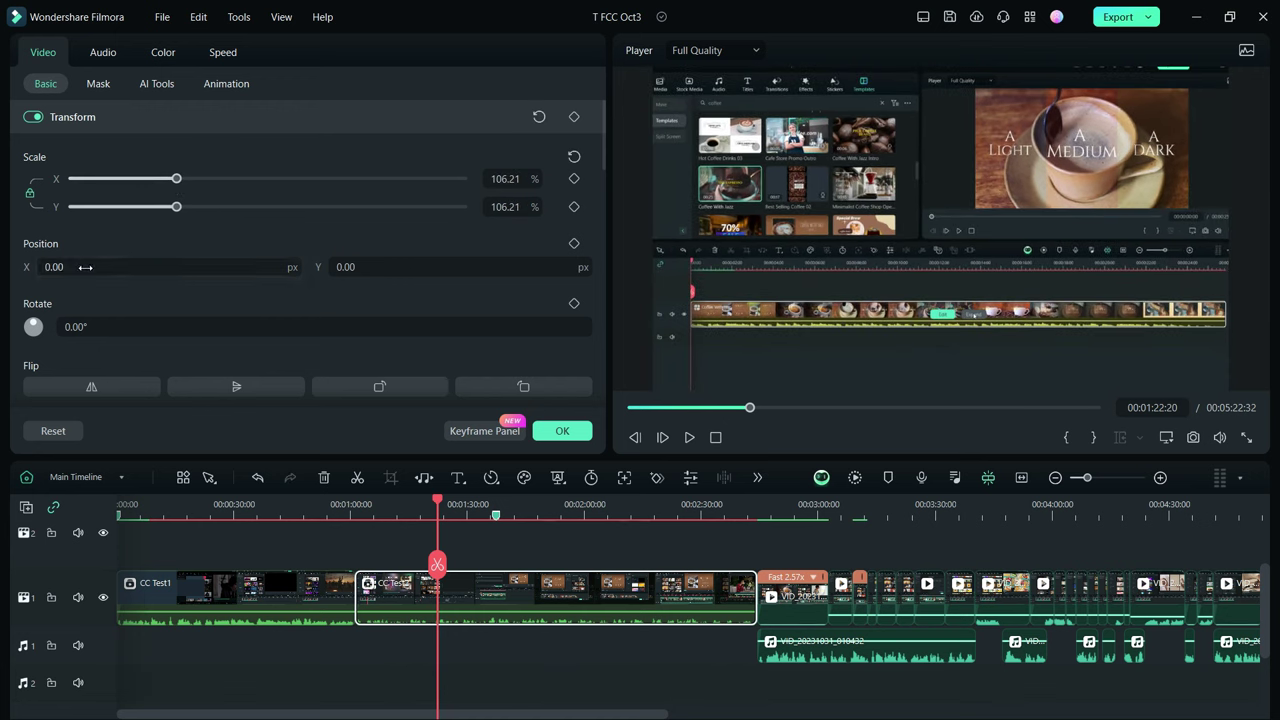
left_click_drag(60, 265, 50, 265)
left_click(112, 326)
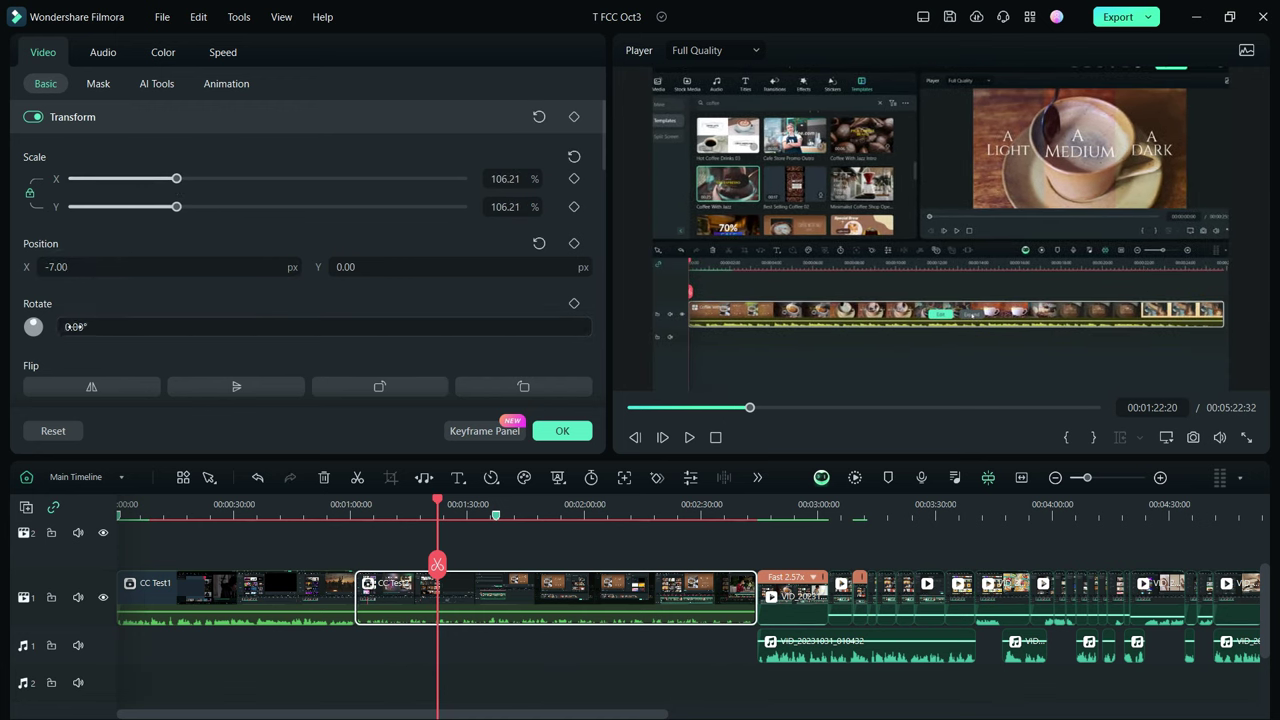
type("17")
key("Return")
Apply a colour preset to CC Test2 from its Color settings
scroll(308, 250, "down", 5)
left_click(160, 54)
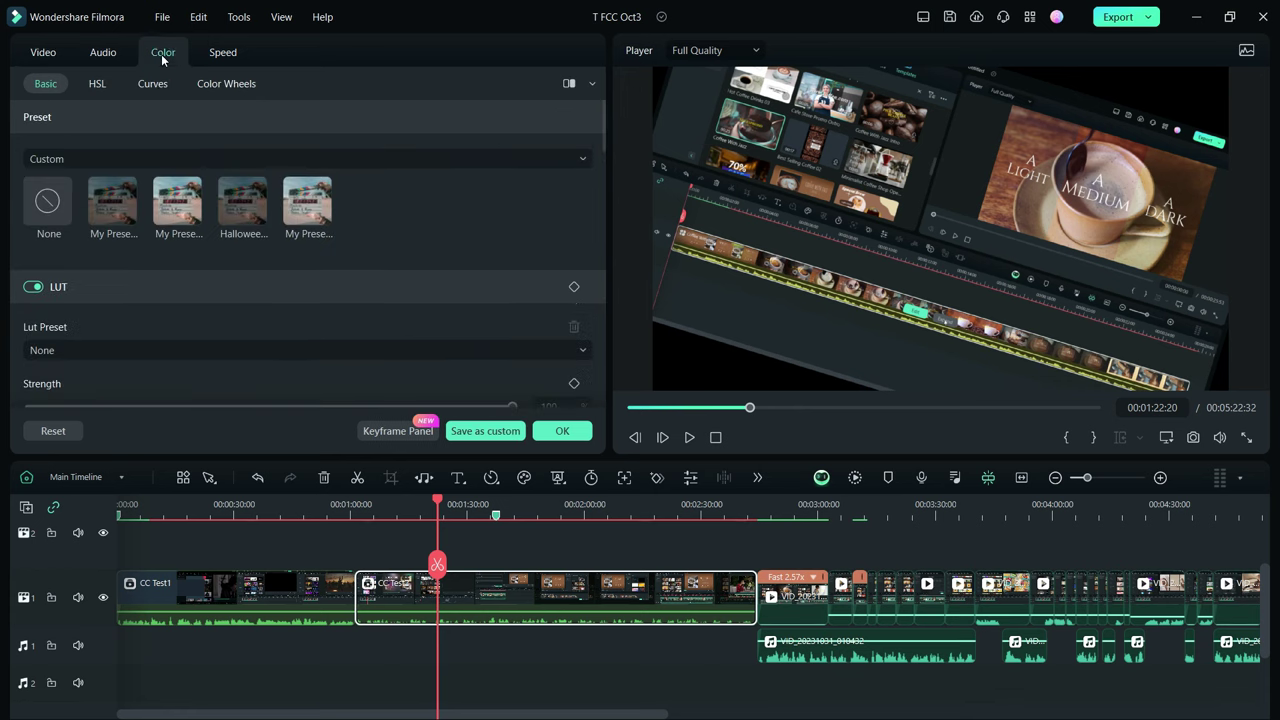
left_click(180, 200)
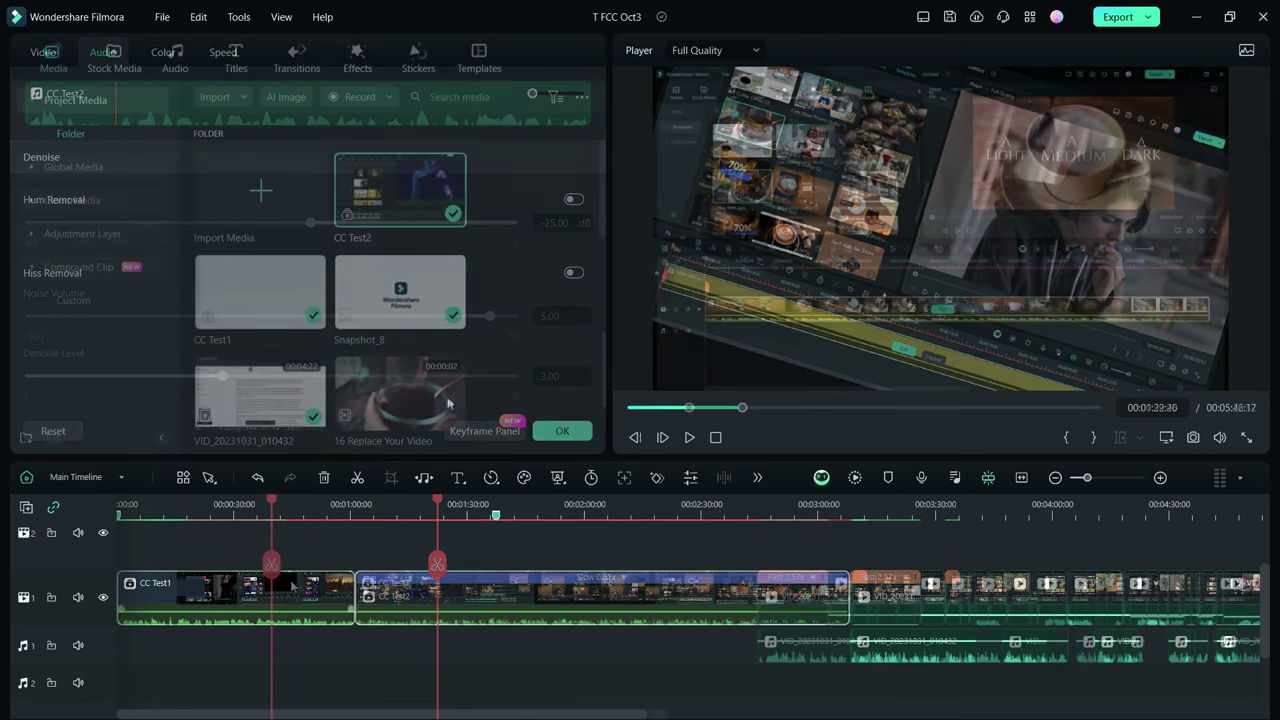
Save CC Test1 as a custom compound clip and place it after the last clip on track 1
right_click(291, 580)
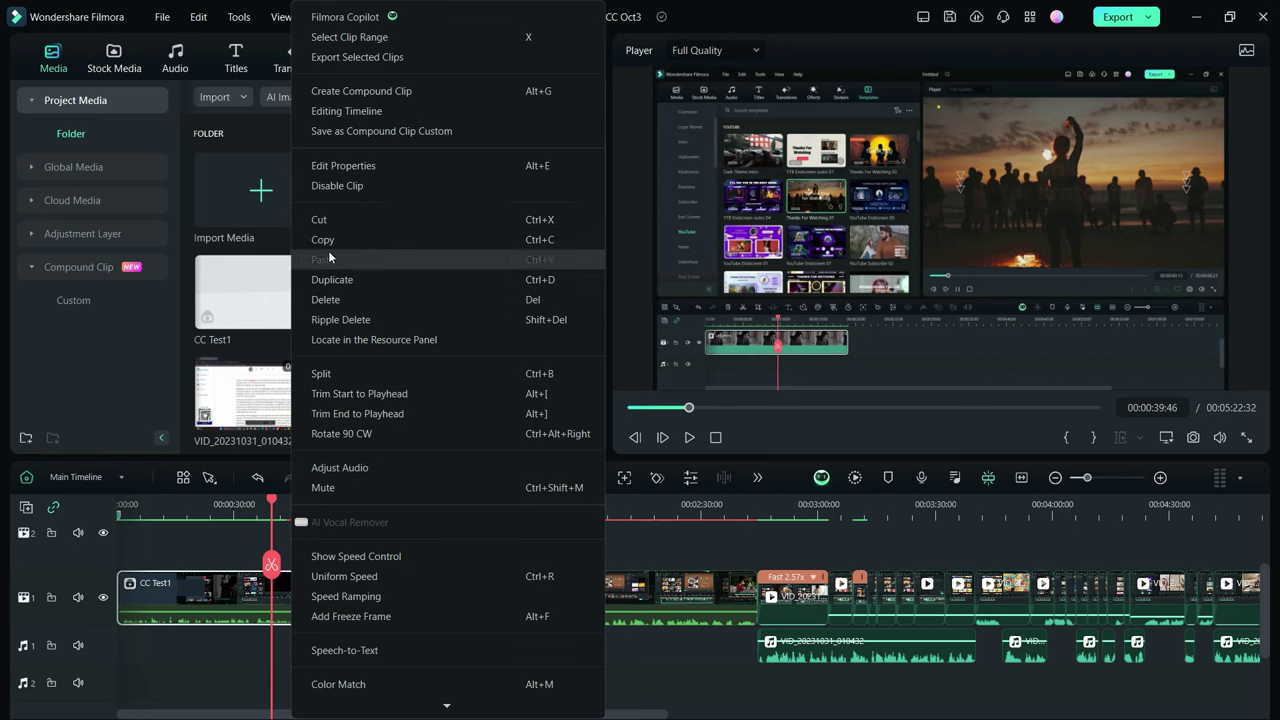
left_click(402, 136)
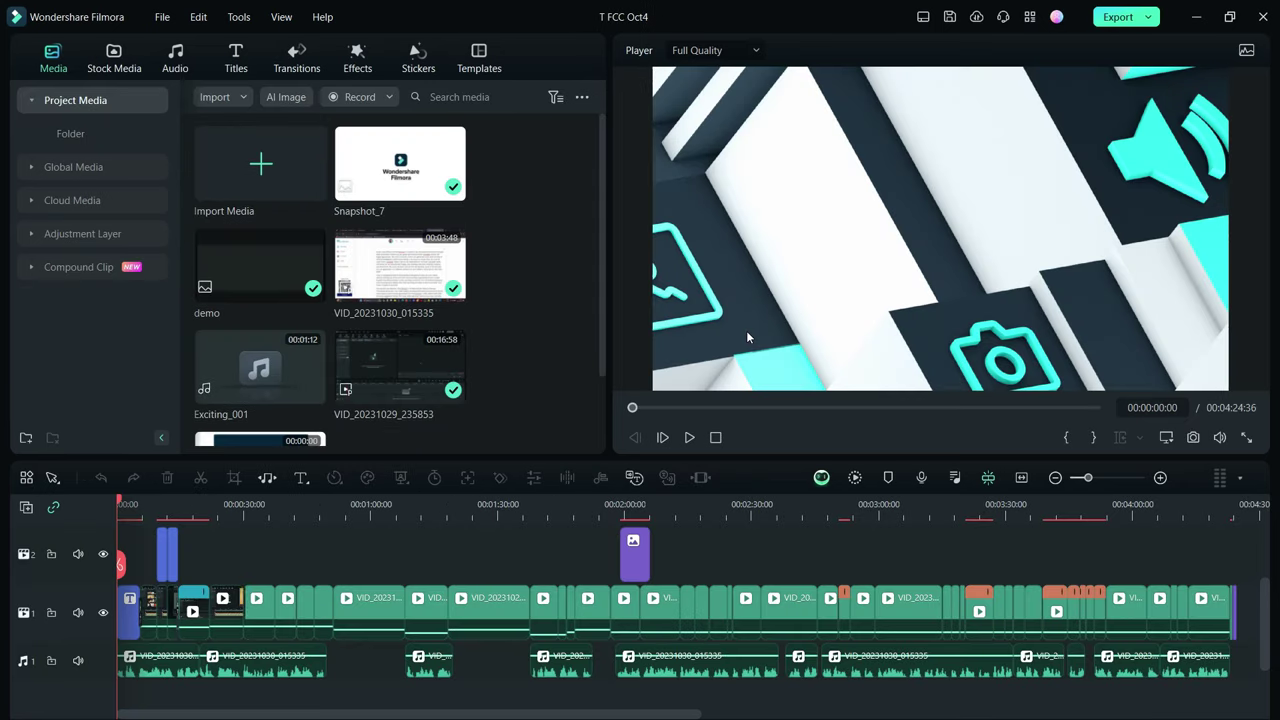
left_click(70, 265)
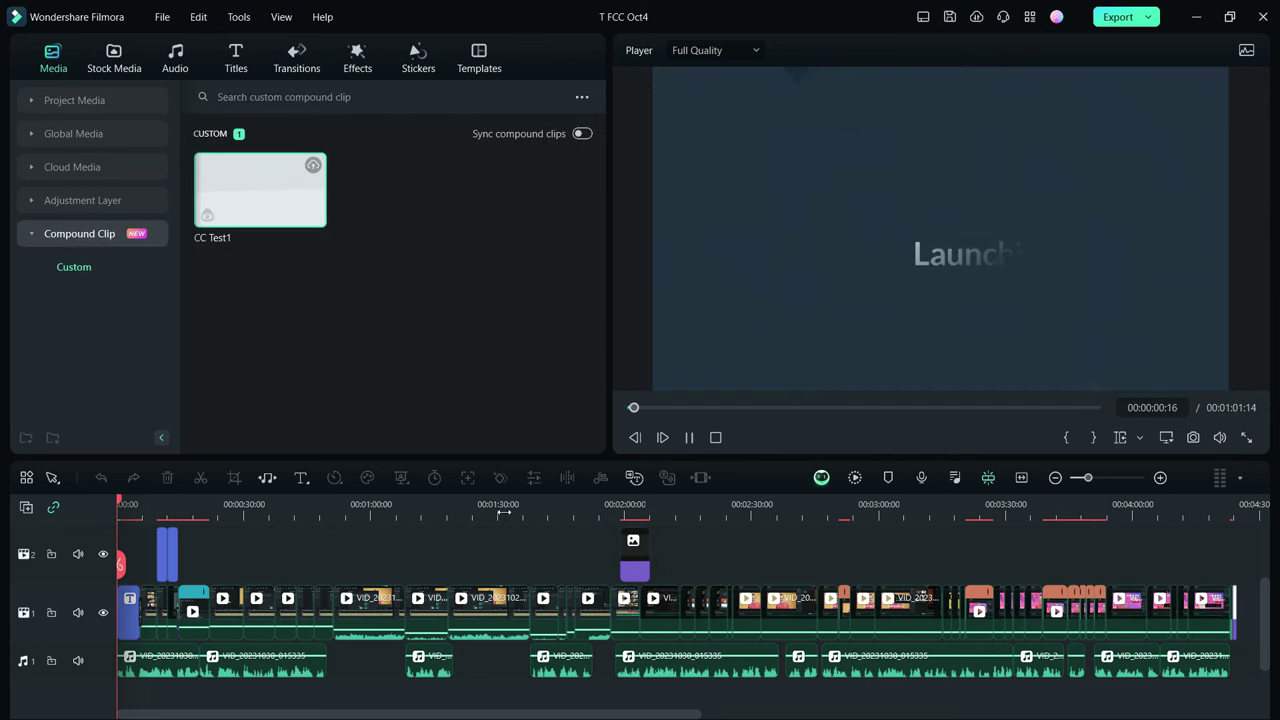
scroll(503, 512, "down", 2)
left_click_drag(260, 200, 569, 612)
Select the new clip on the timeline and bring up its video transform settings
left_click(689, 437)
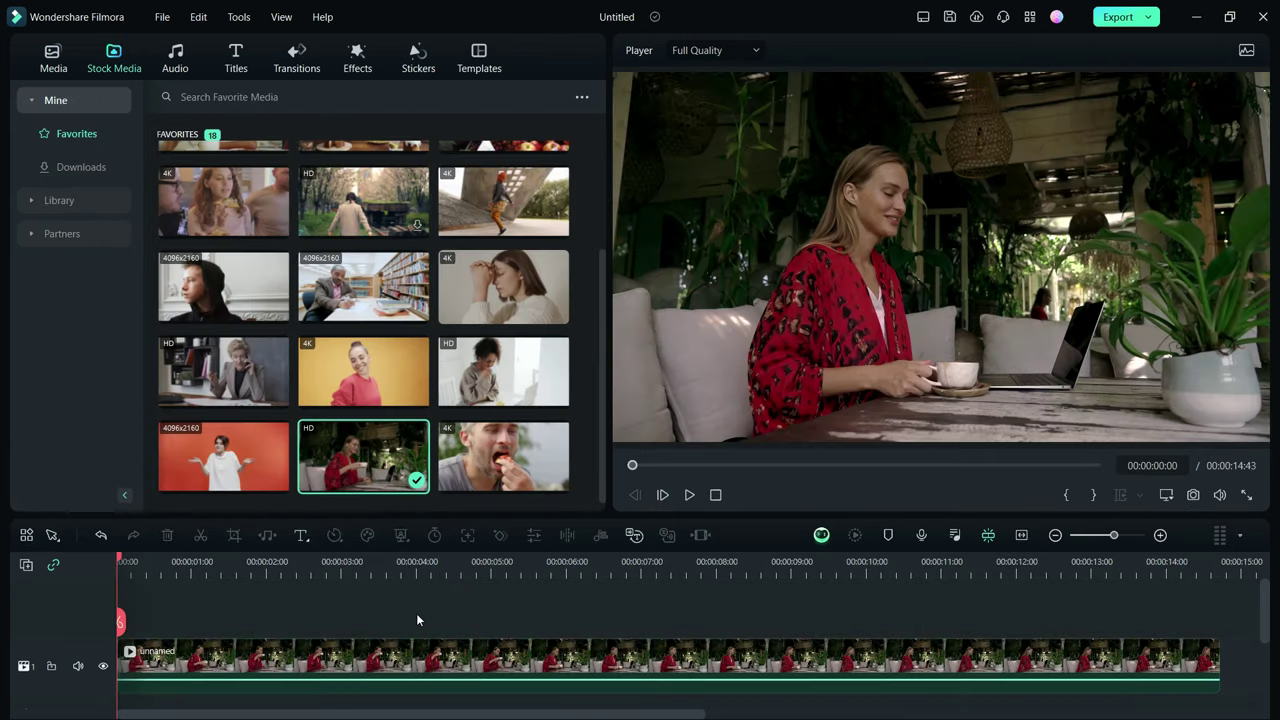
left_click(400, 670)
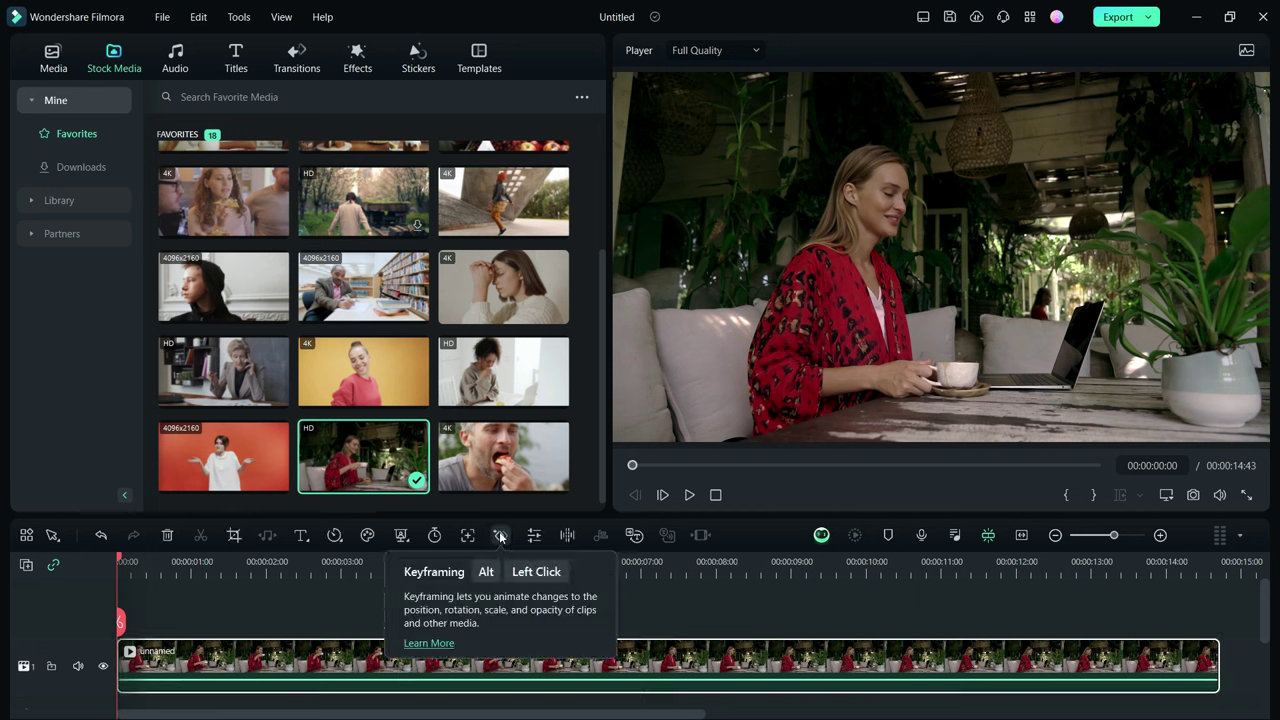
double_click(314, 663)
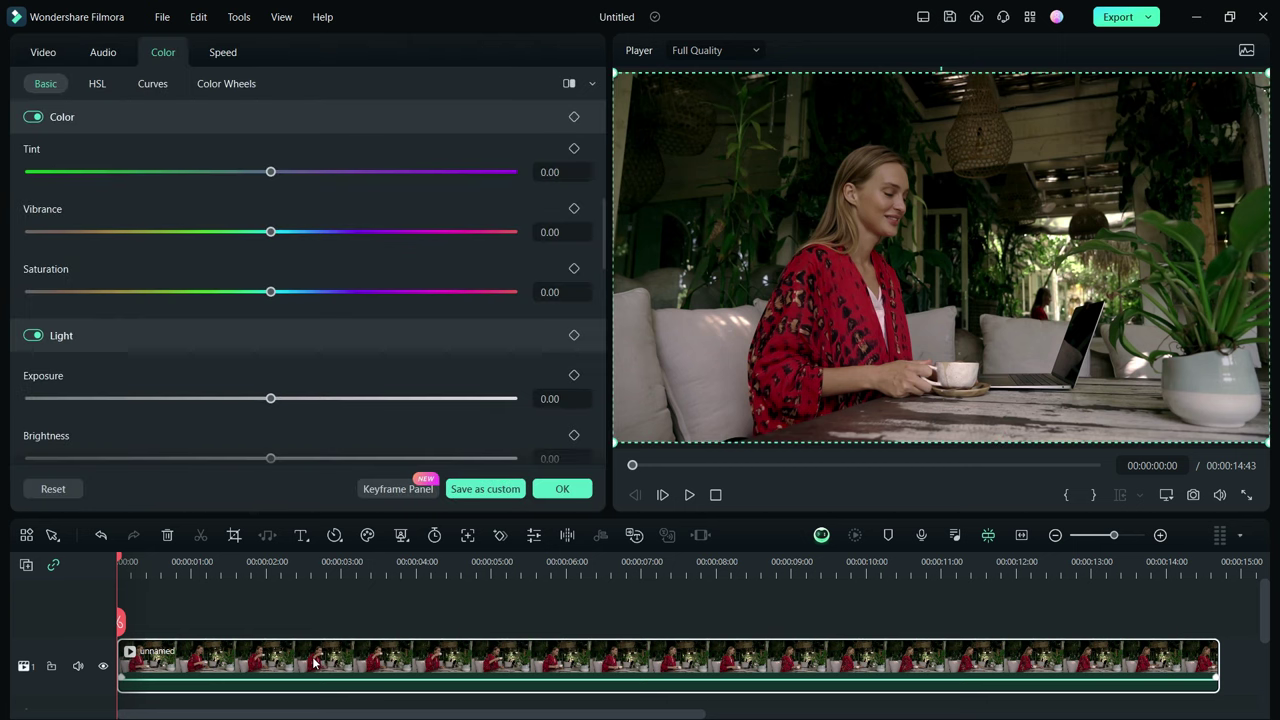
left_click(45, 54)
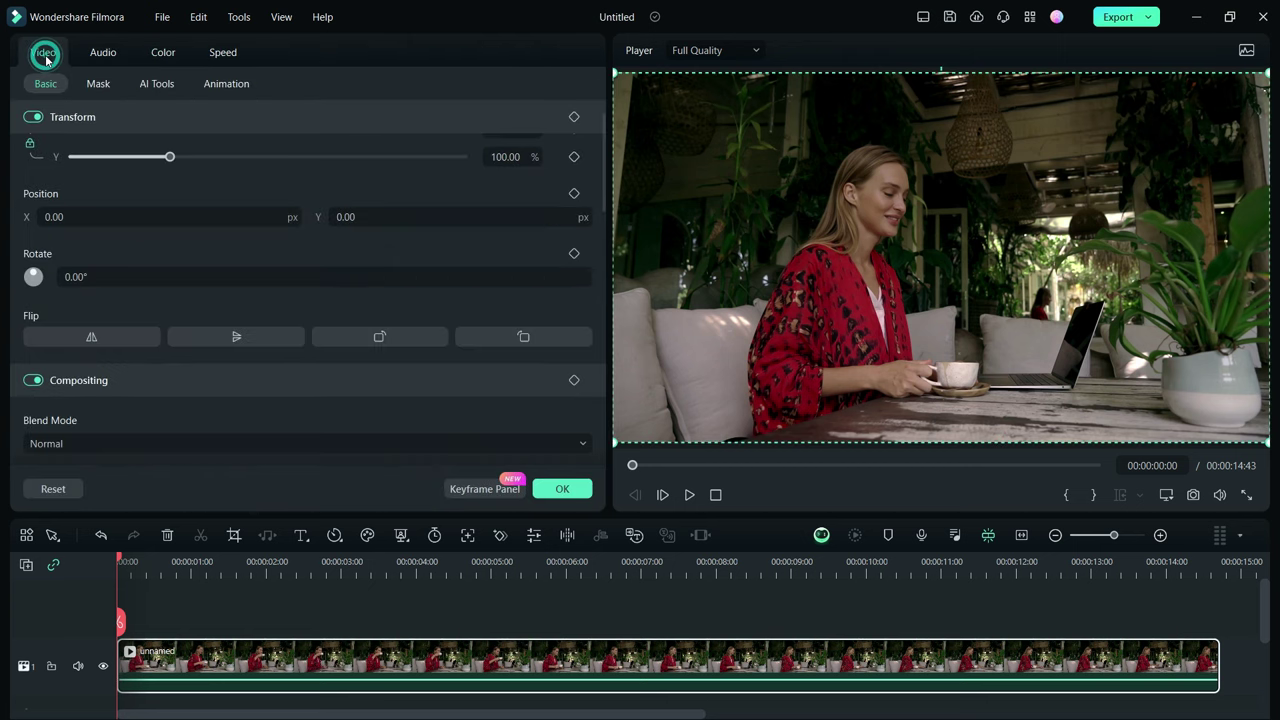
scroll(130, 187, "up", 1)
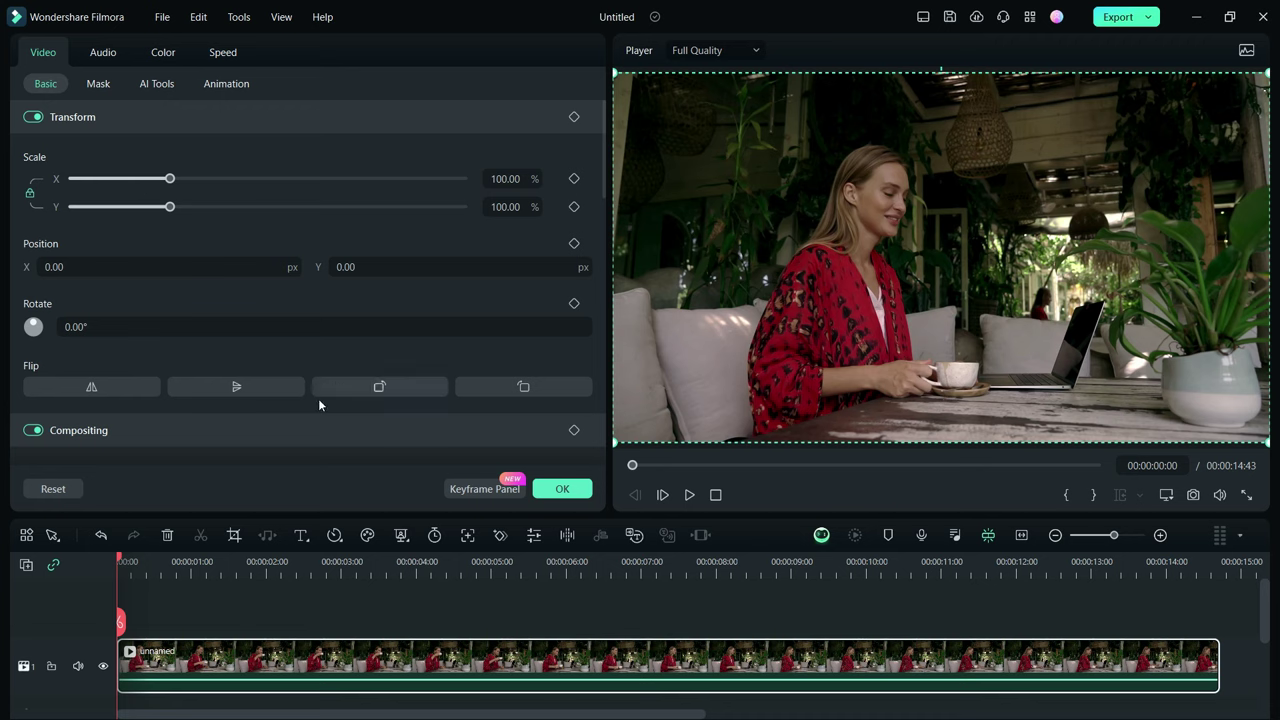
At the clip start, keyframe Scale 133.62% and Position X 79, Y 73
left_click_drag(169, 178, 203, 178)
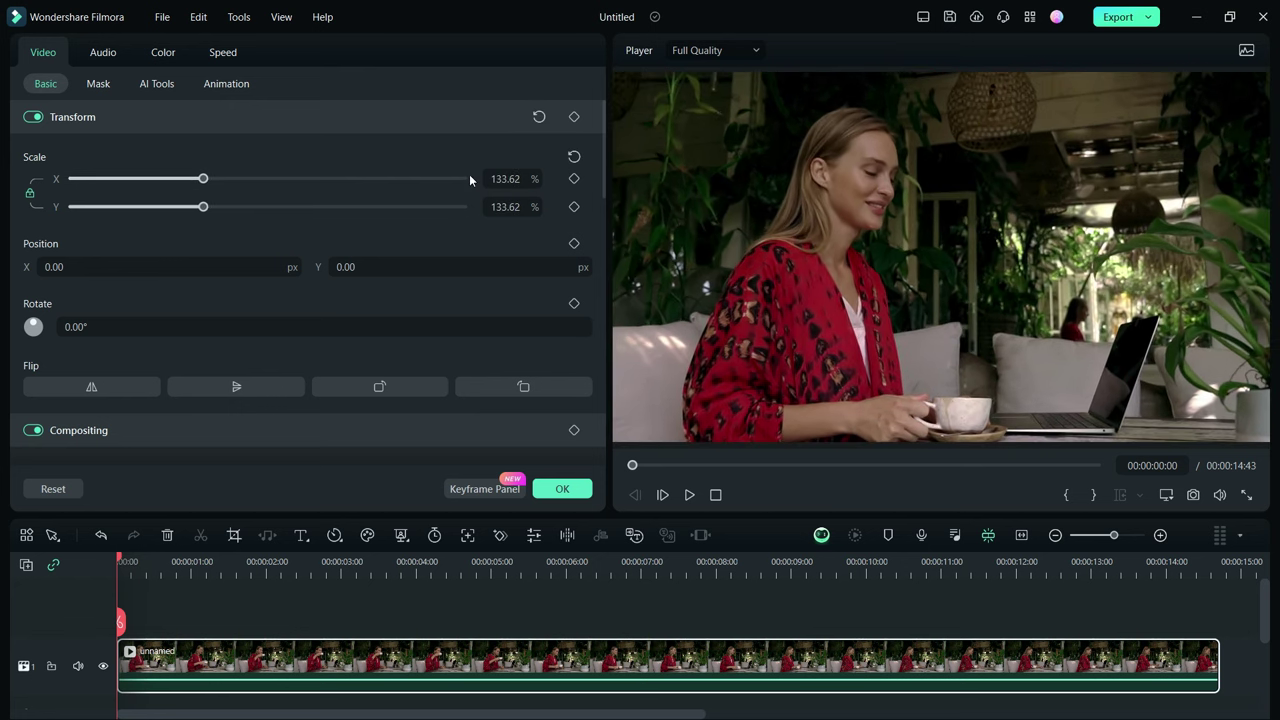
left_click(574, 178)
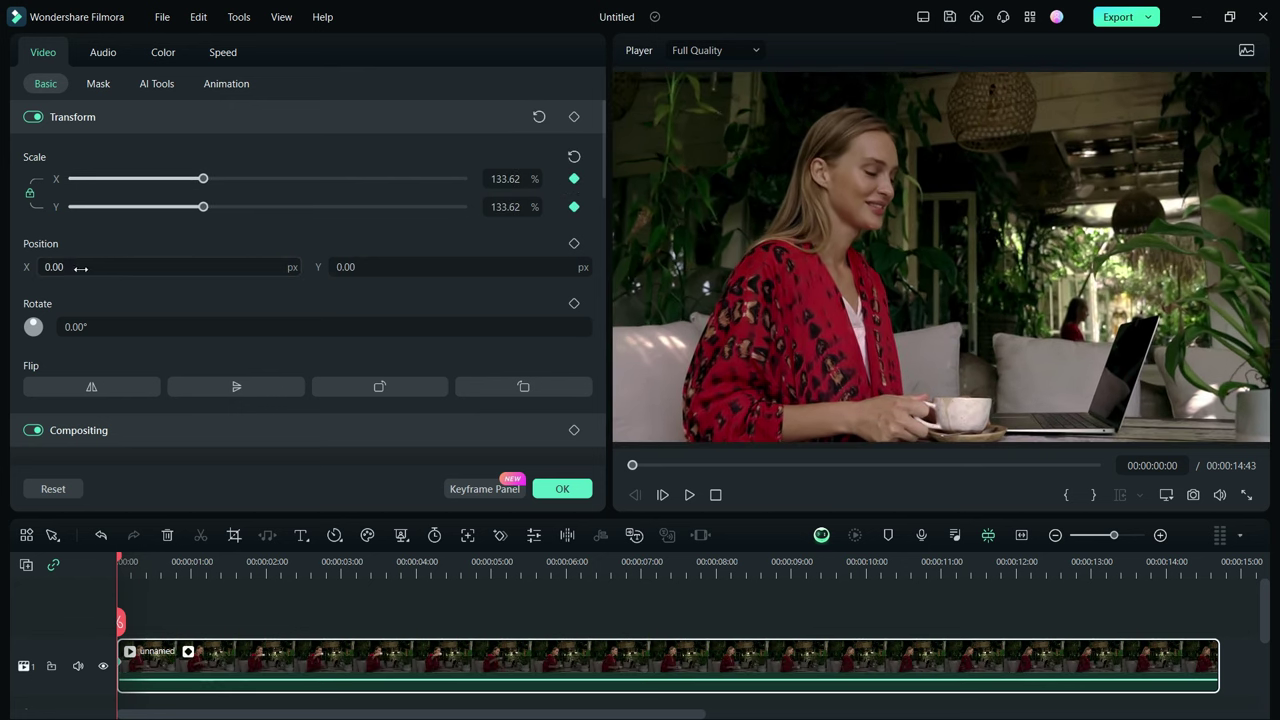
left_click_drag(80, 267, 159, 268)
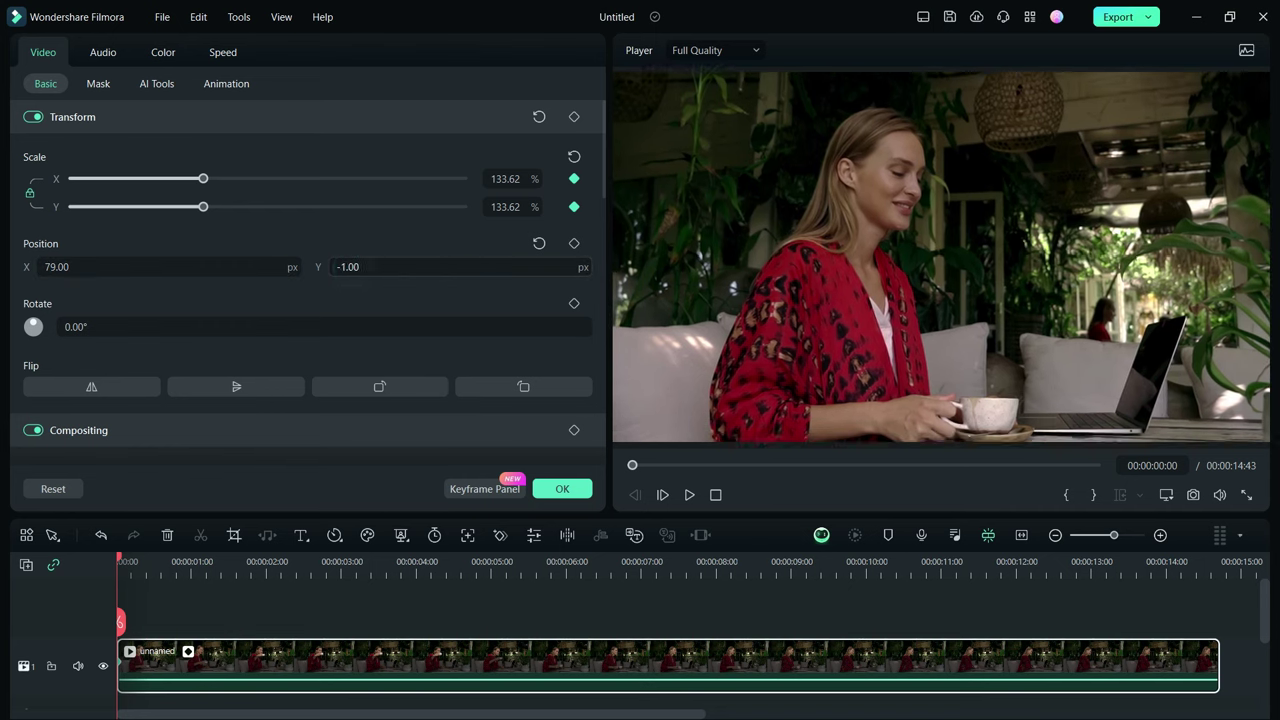
left_click_drag(322, 267, 360, 267)
left_click(574, 243)
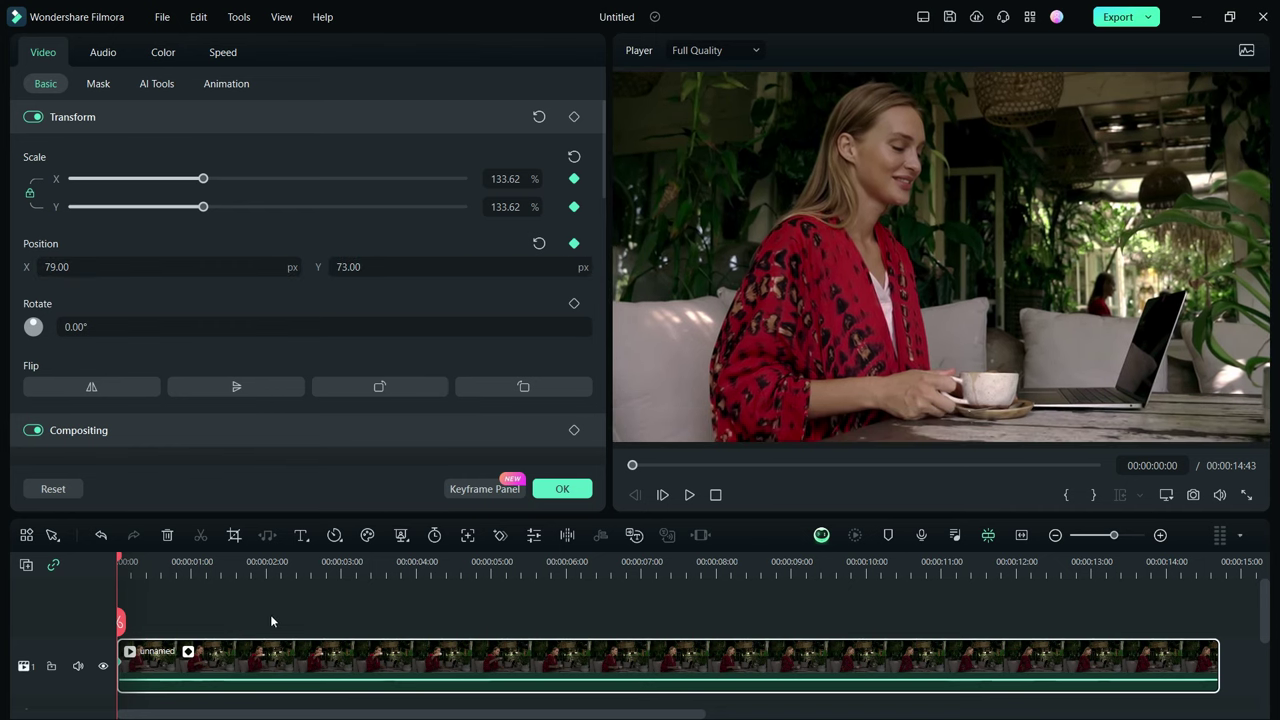
At 1:34, reset Position and Scale to full frame, then preview the zoom-out
left_click_drag(120, 562, 249, 549)
left_click(538, 243)
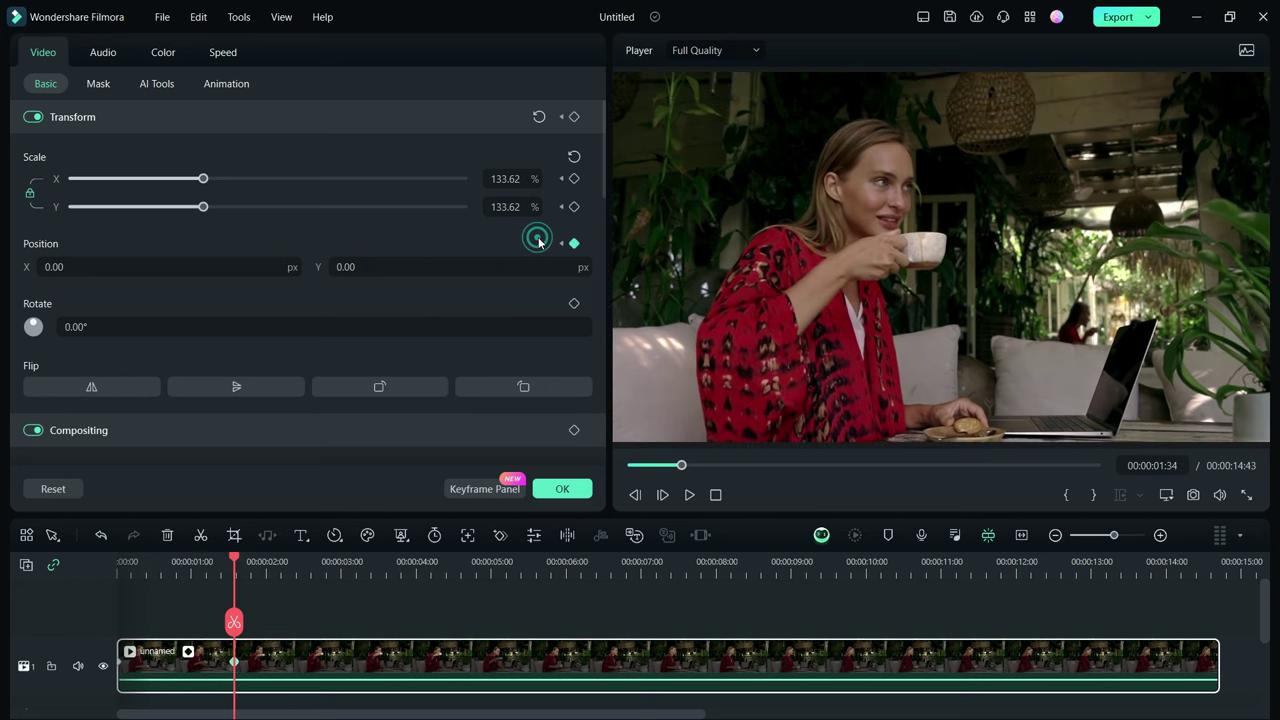
left_click(574, 156)
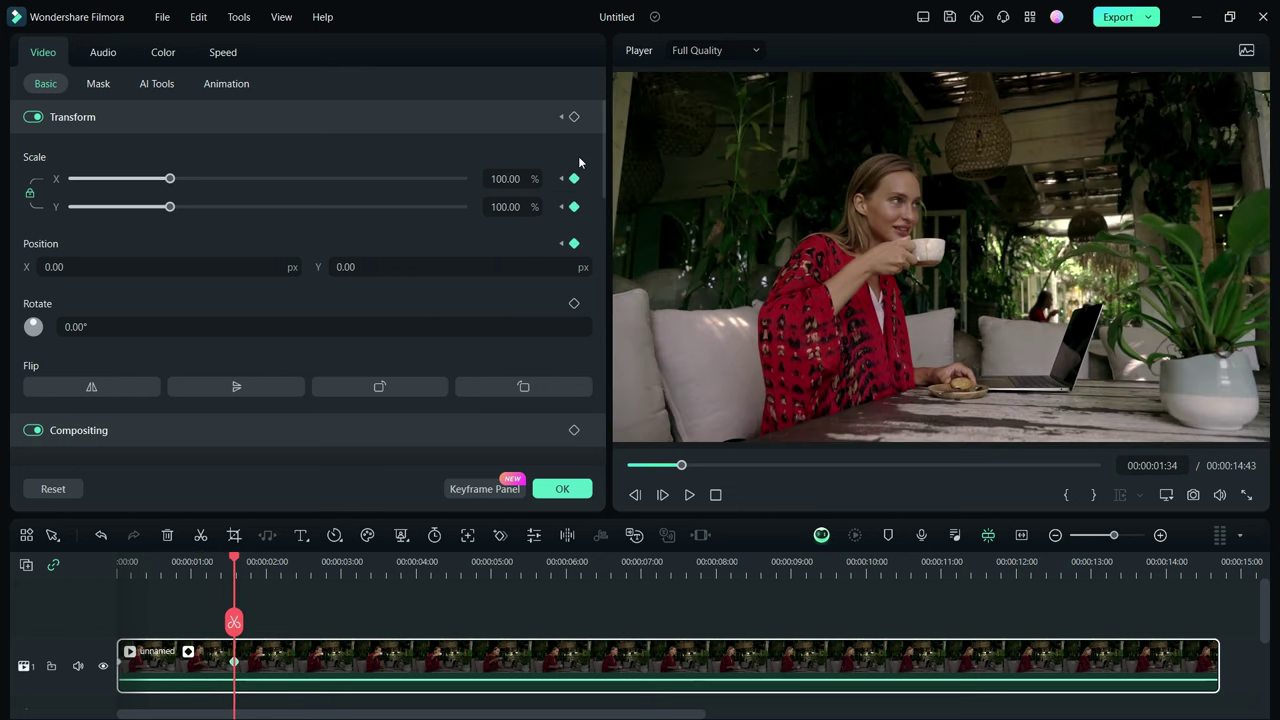
left_click(126, 562)
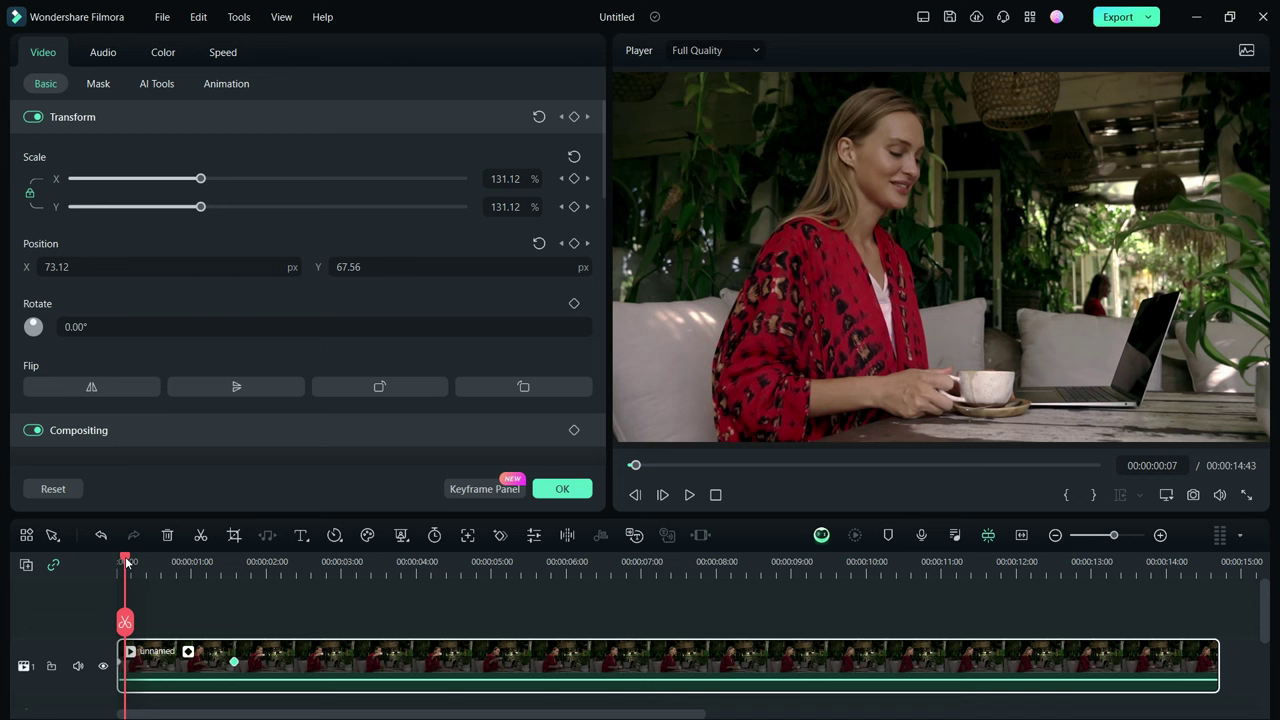
left_click(689, 495)
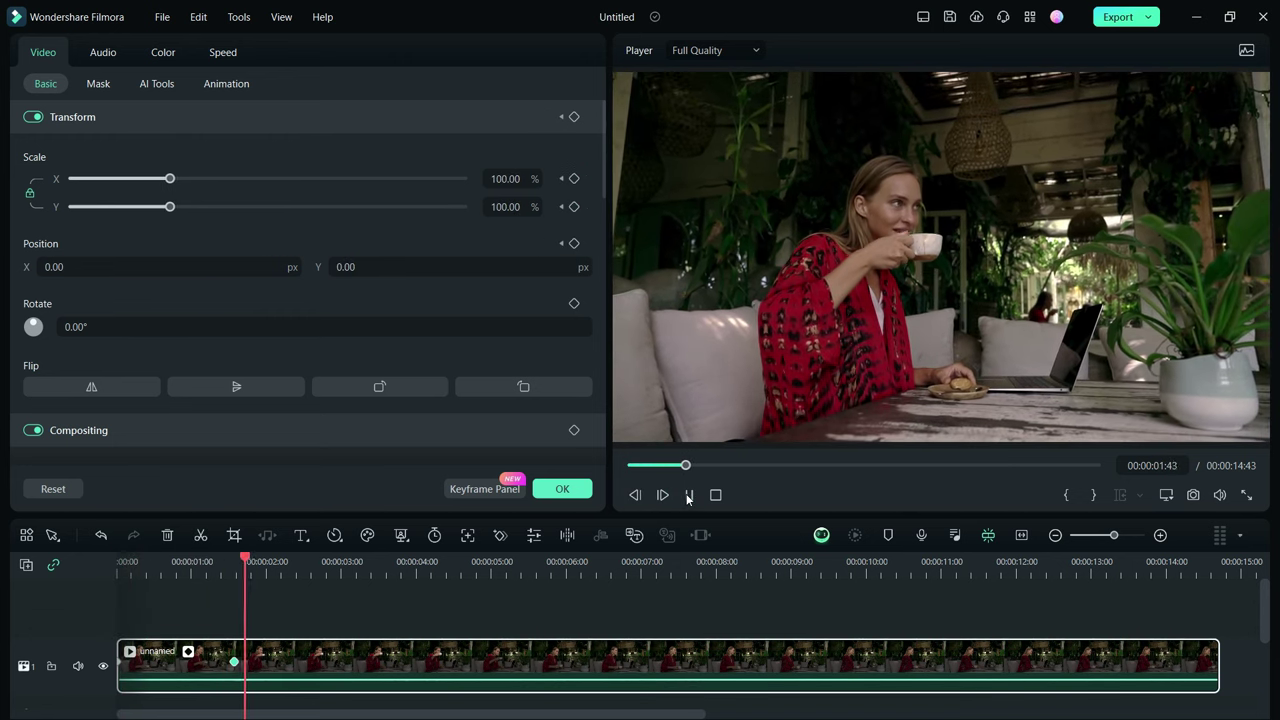
left_click(234, 662)
double_click(253, 660)
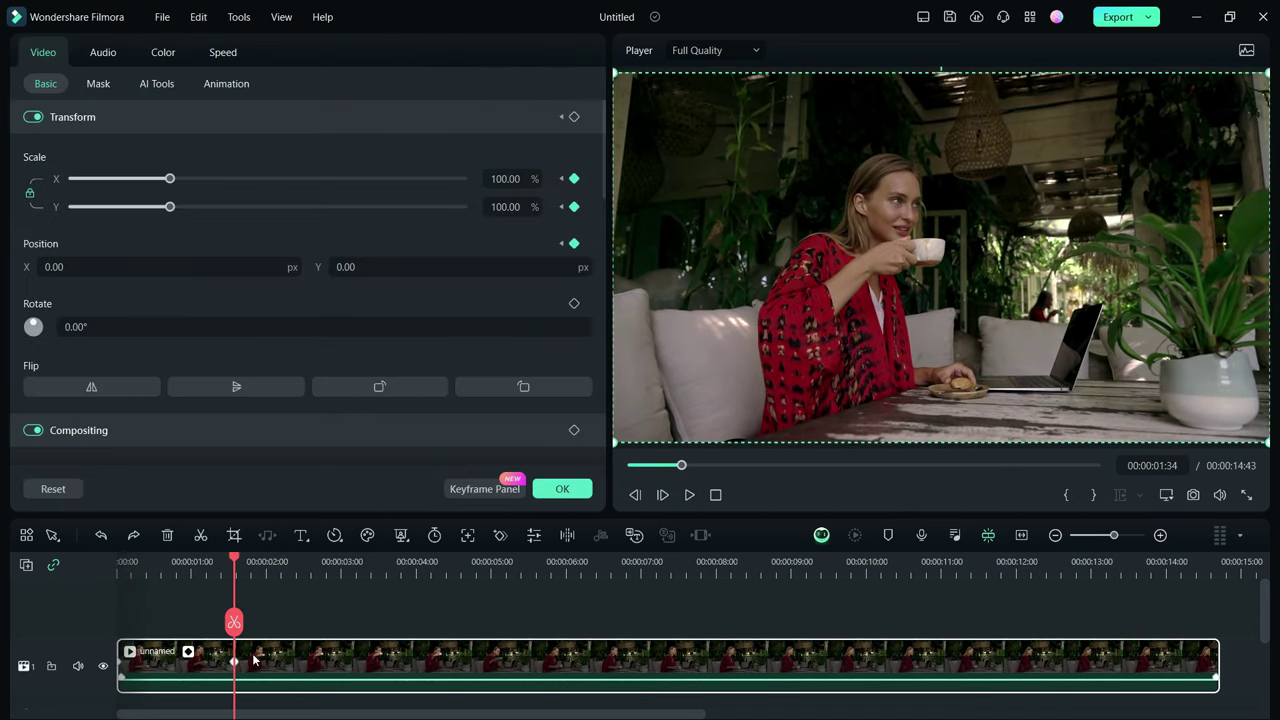
Set the 1:34 Scale keyframes to Ease out and drag the bezier handle to soften the zoom
left_click(476, 490)
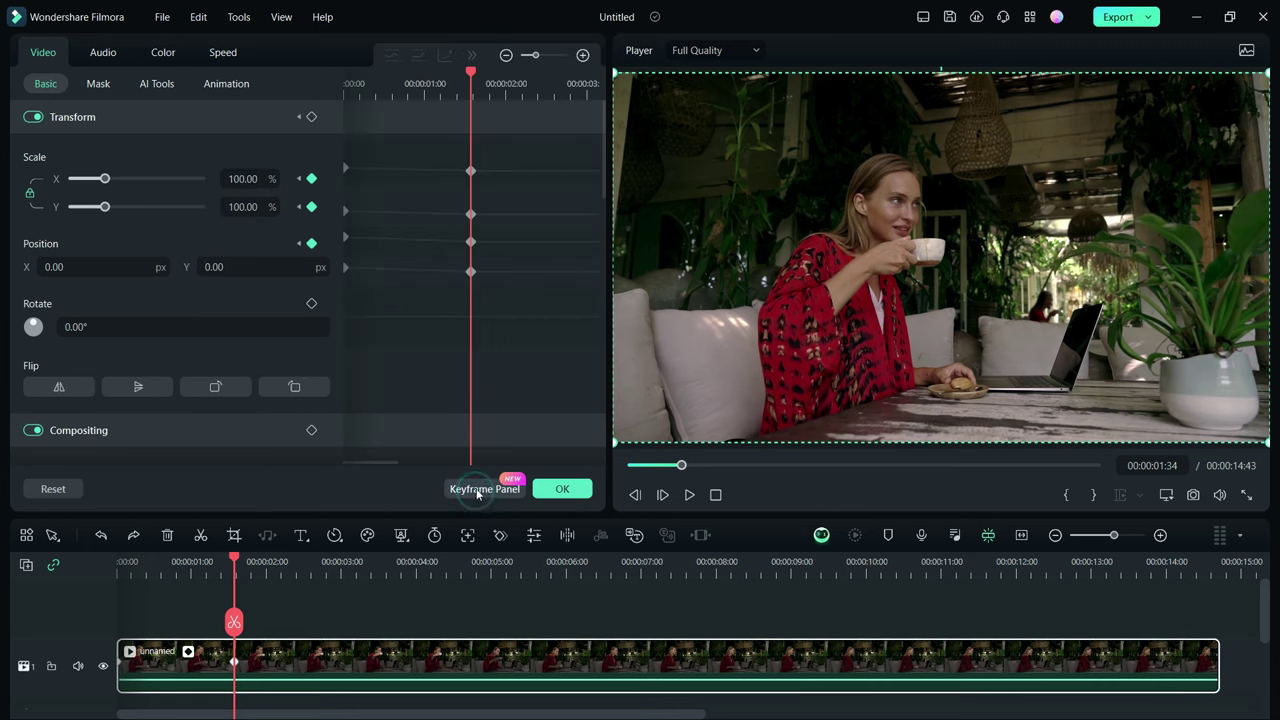
left_click(472, 172)
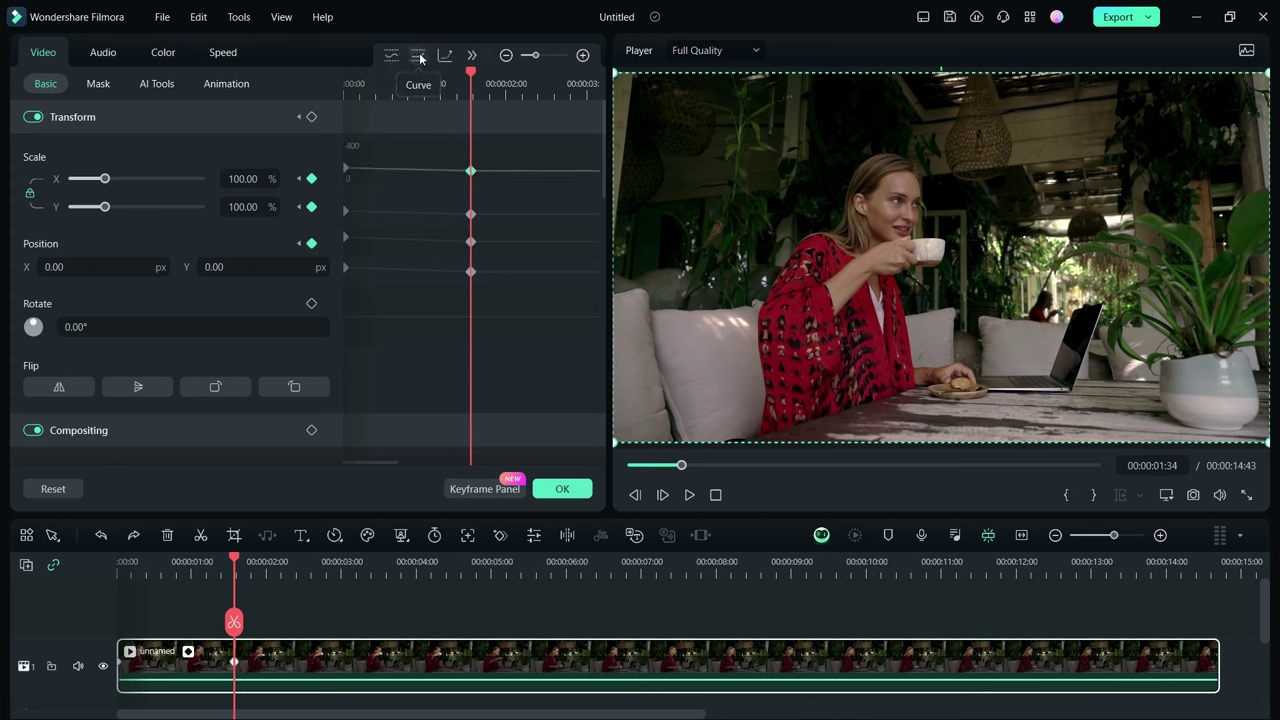
left_click(472, 55)
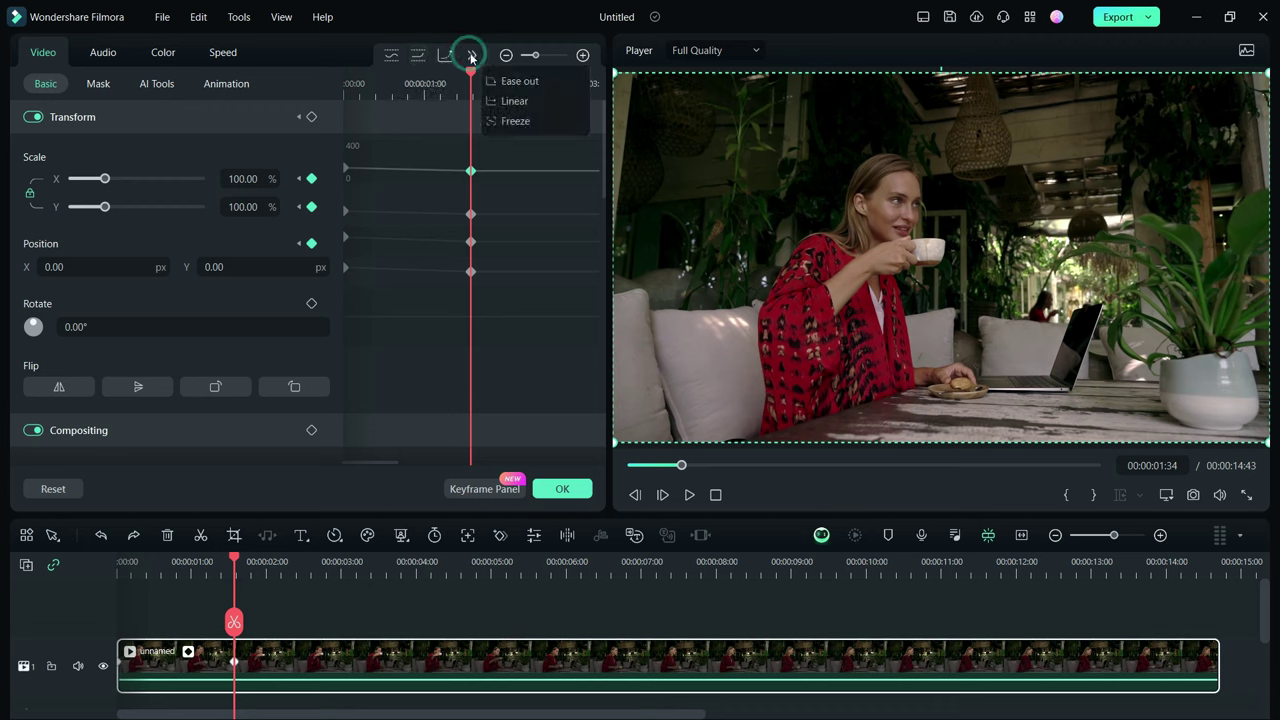
left_click(512, 124)
left_click(471, 214)
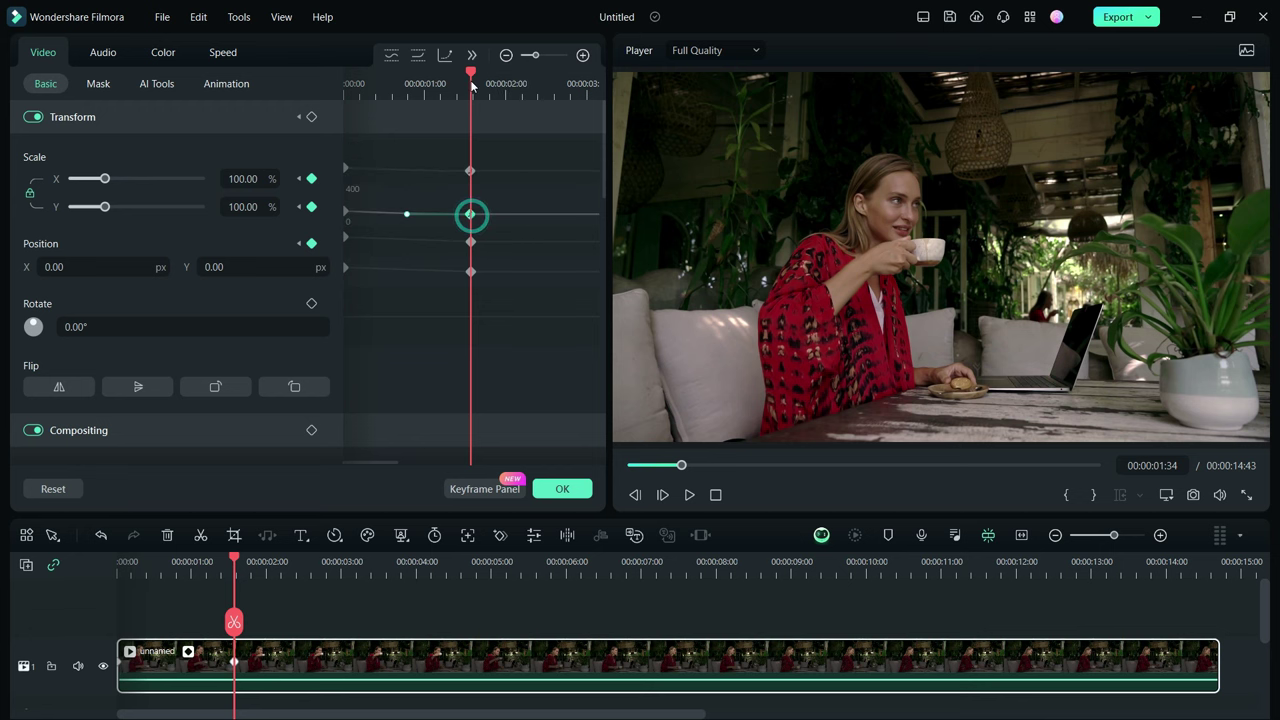
left_click(472, 55)
left_click(516, 81)
left_click(688, 495)
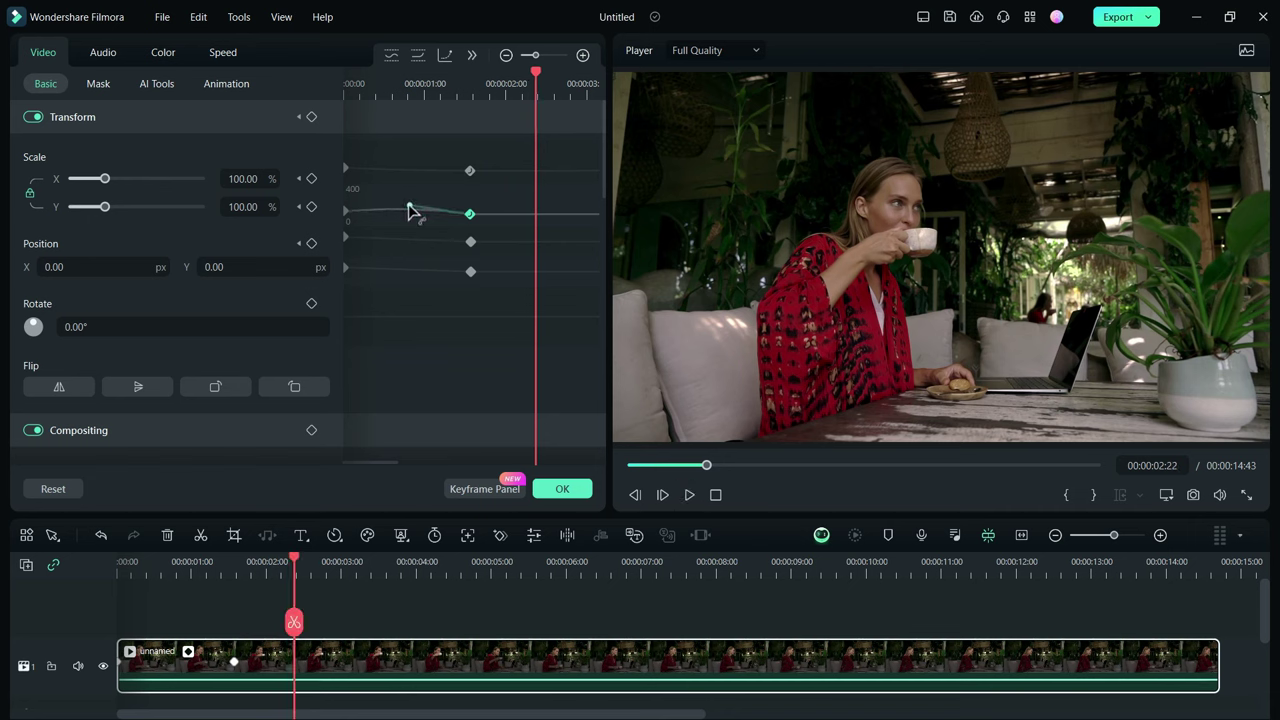
left_click_drag(408, 205, 353, 161)
left_click(689, 495)
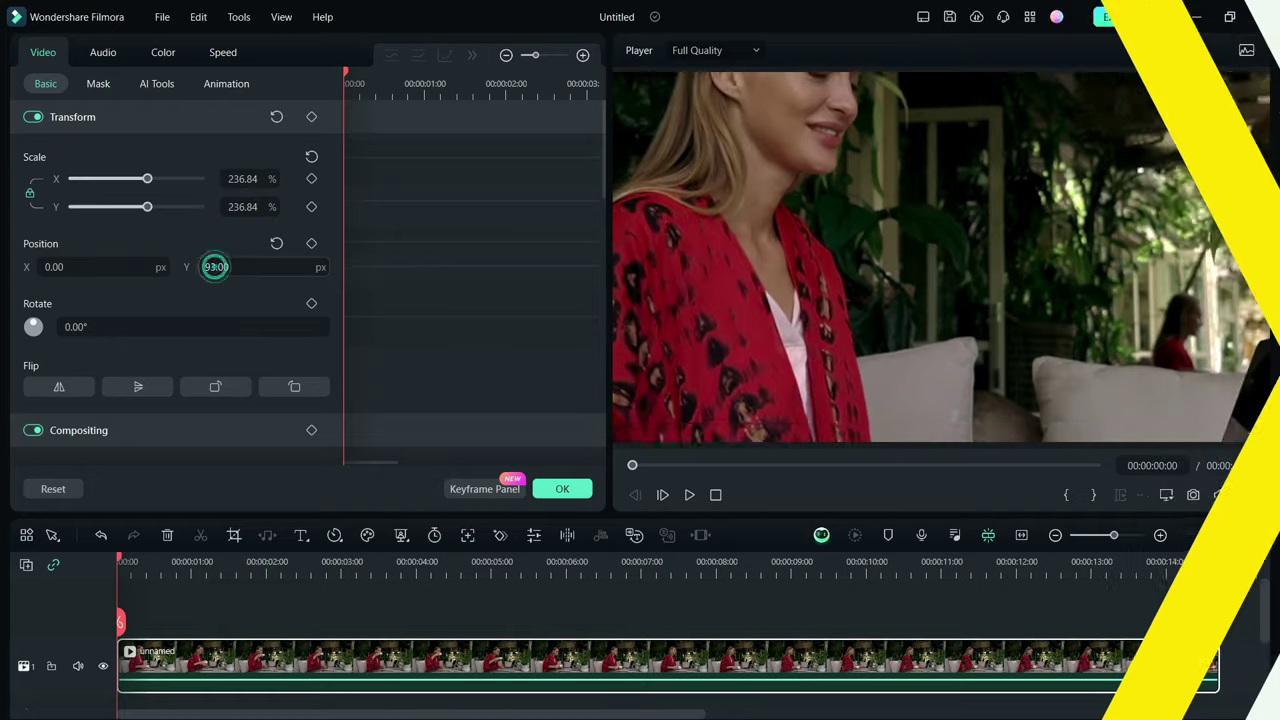
Keyframe the starting position 749, -76, then at 0:42 add scale and position 183, 28
type("749")
key("Tab")
type("-76")
key("Return")
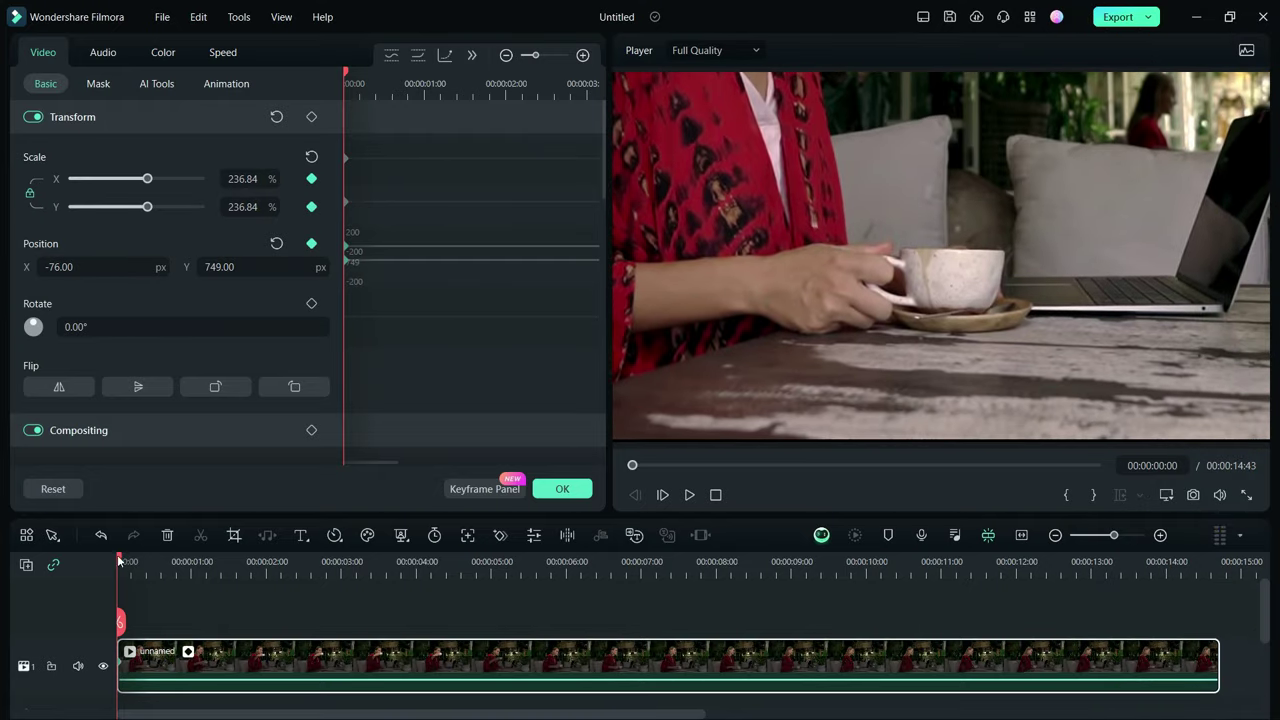
key("space")
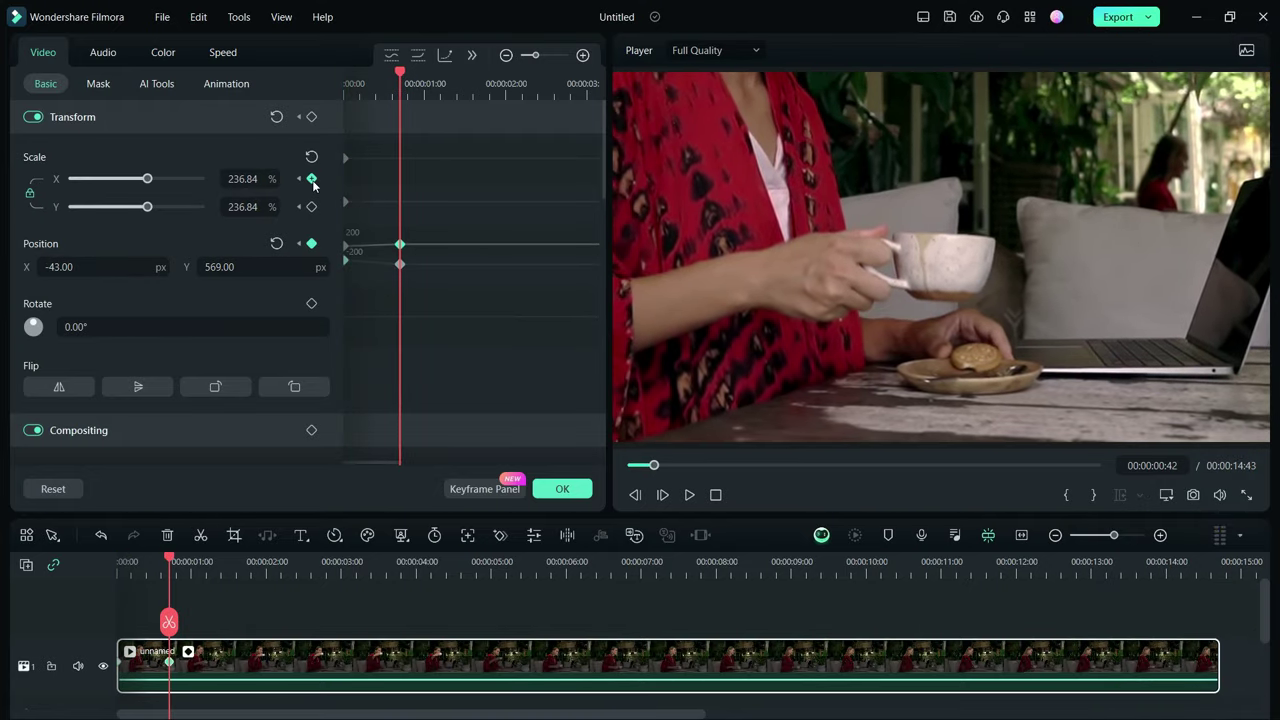
left_click(311, 178)
left_click_drag(169, 558, 277, 561)
triple_click(240, 266)
type("183")
key("Tab")
type("28")
key("Return")
At 1:07, add scale keyframes and set the position values to -46 and 140
left_click(311, 178)
triple_click(240, 266)
type("-46")
key("Tab")
type("140")
key("Return")
Set position -108 at 2:09, shift the last keyframe to about 2:18, and play from the start
left_click_drag(147, 178, 120, 178)
triple_click(240, 266)
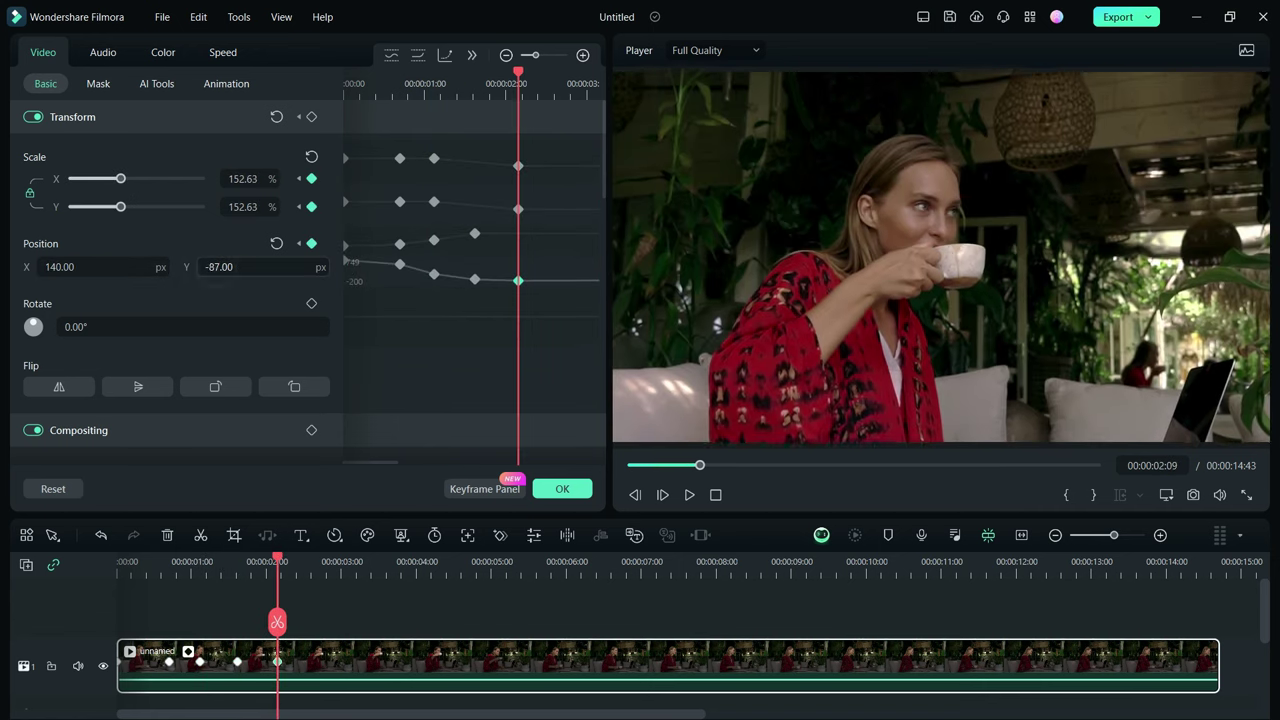
type("-108")
key("Return")
left_click_drag(278, 670, 306, 669)
key("Home")
left_click(689, 495)
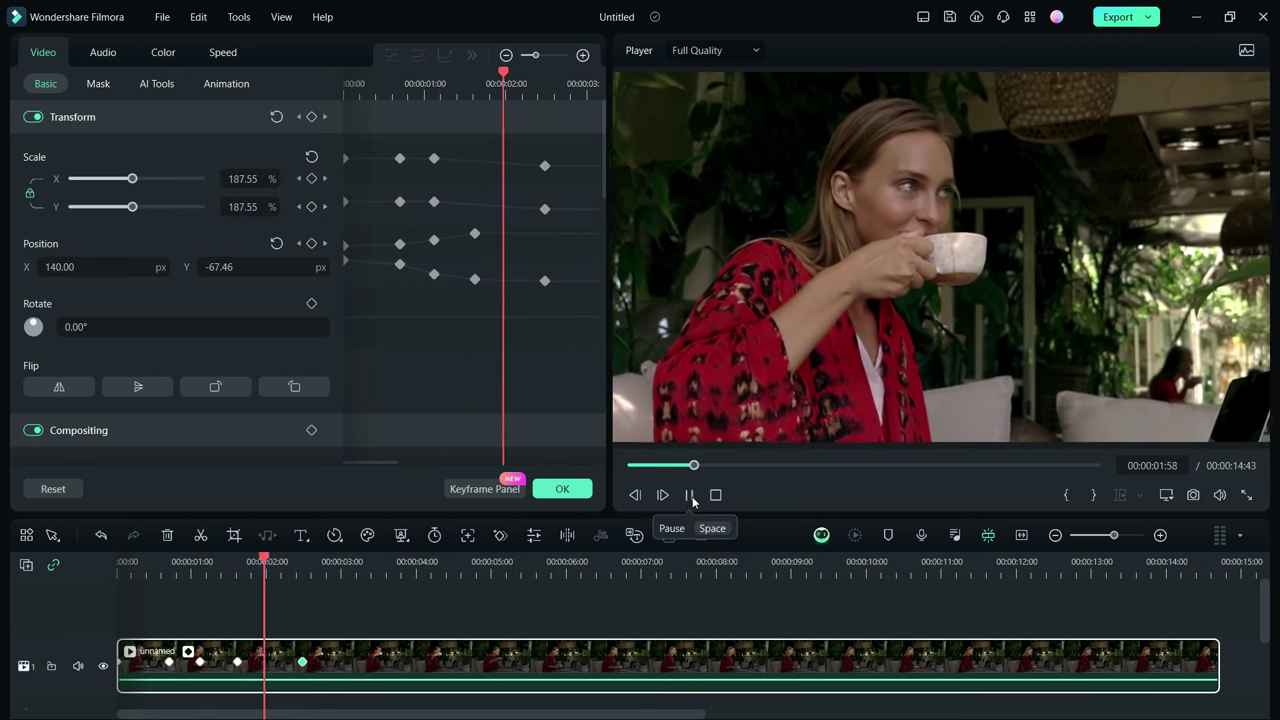
Switch the 0:42 Scale keyframe in the Keyframe Panel to Curve interpolation
left_click(690, 495)
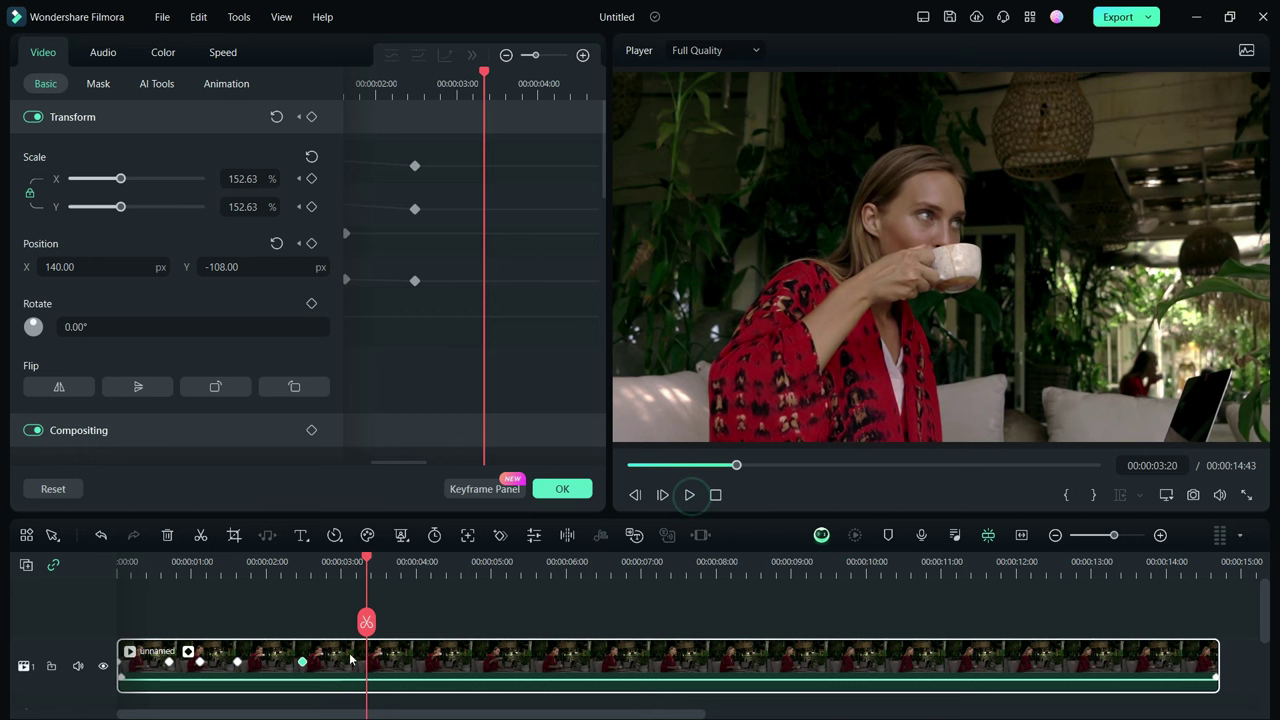
left_click(378, 468)
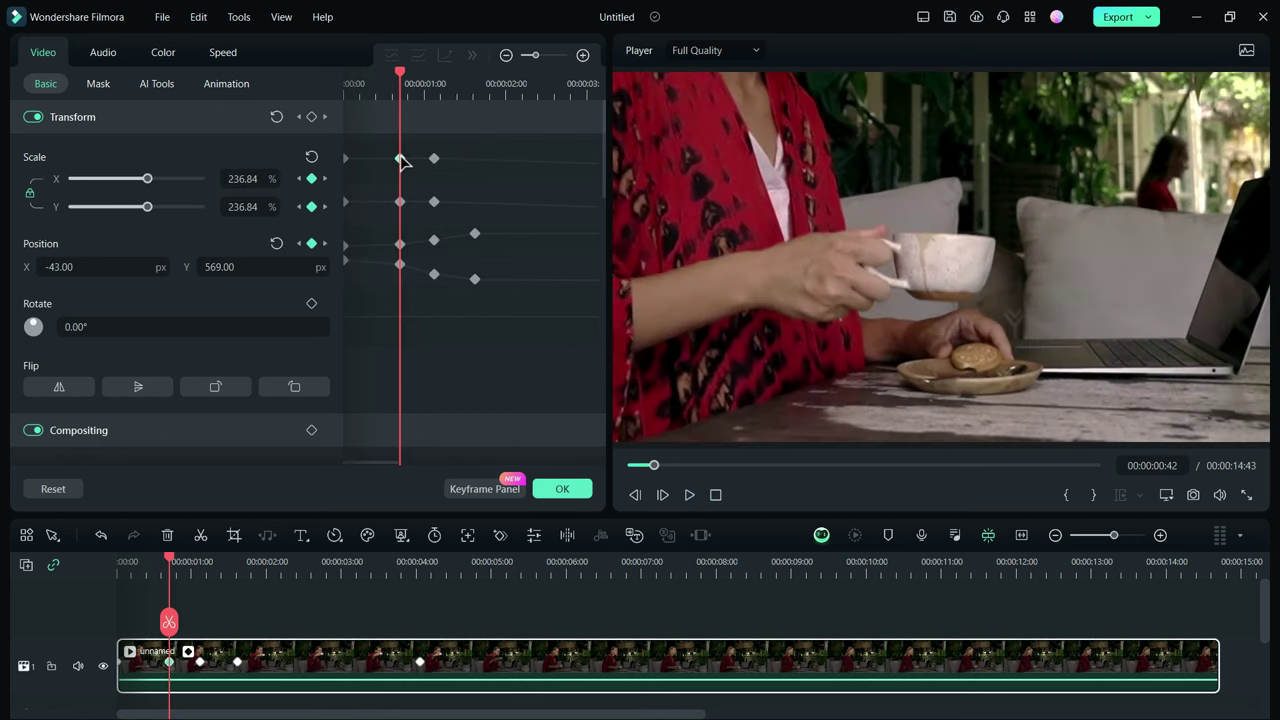
left_click(400, 158)
left_click(472, 55)
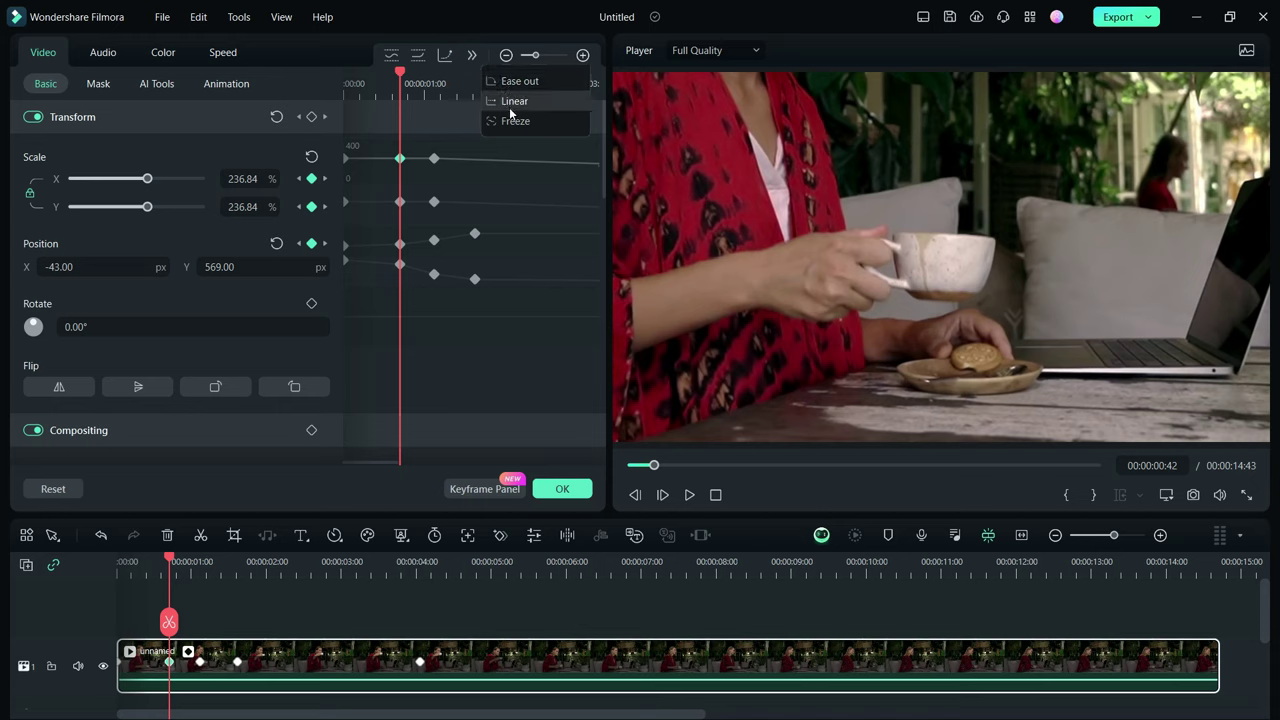
left_click(441, 58)
left_click(441, 58)
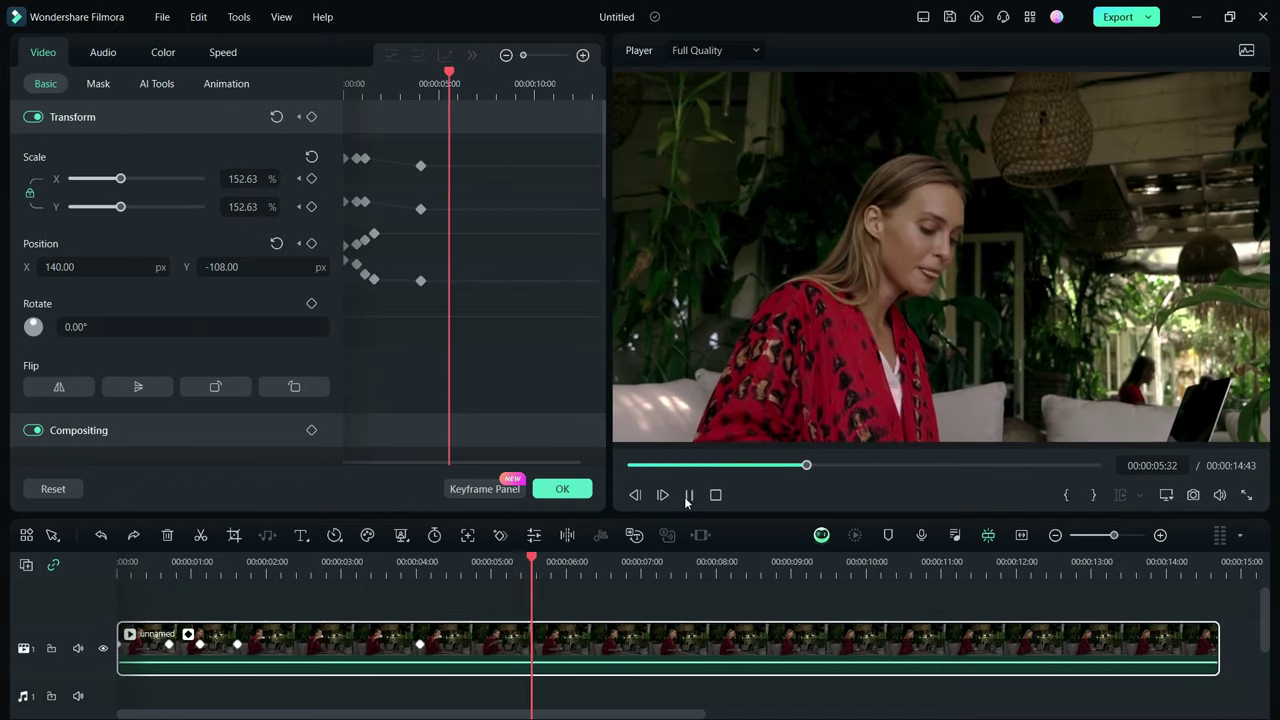
Ask Copilot 'Keyframe' and read its explanation of position, scale, opacity and rotation animation
left_click(821, 535)
type("Keyframe")
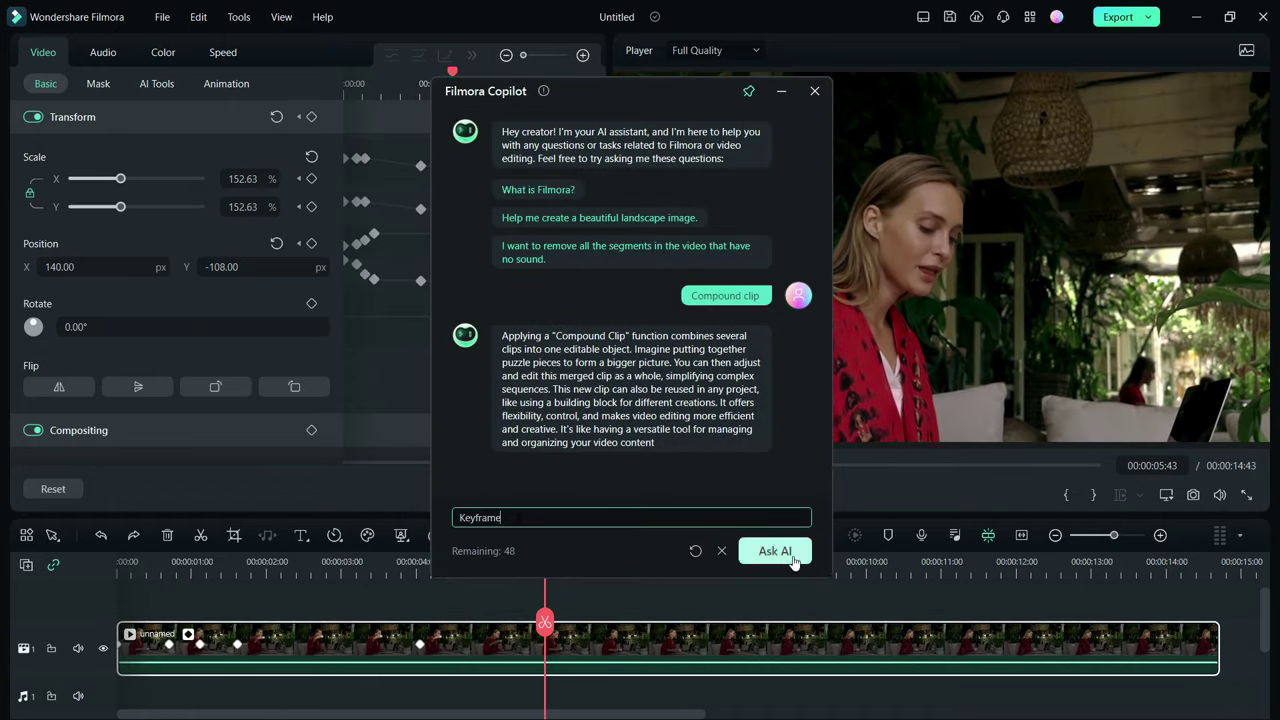
key("Return")
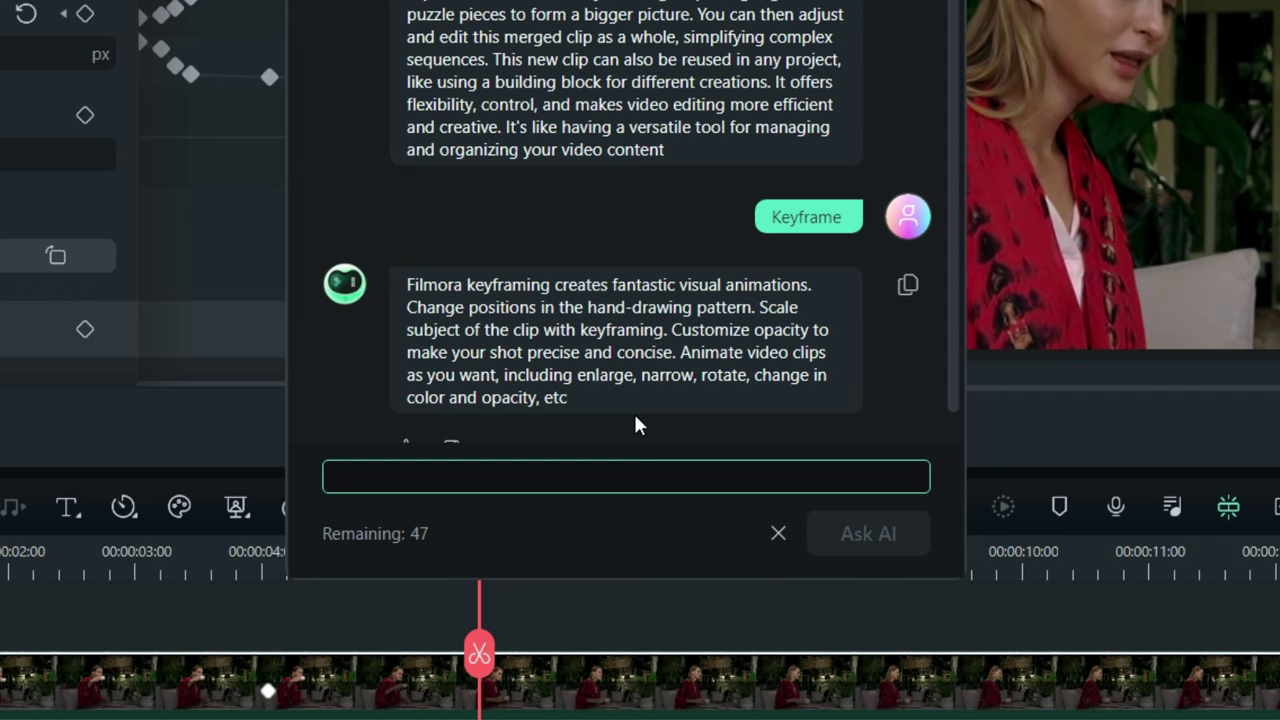
scroll(622, 411, "down", 1)
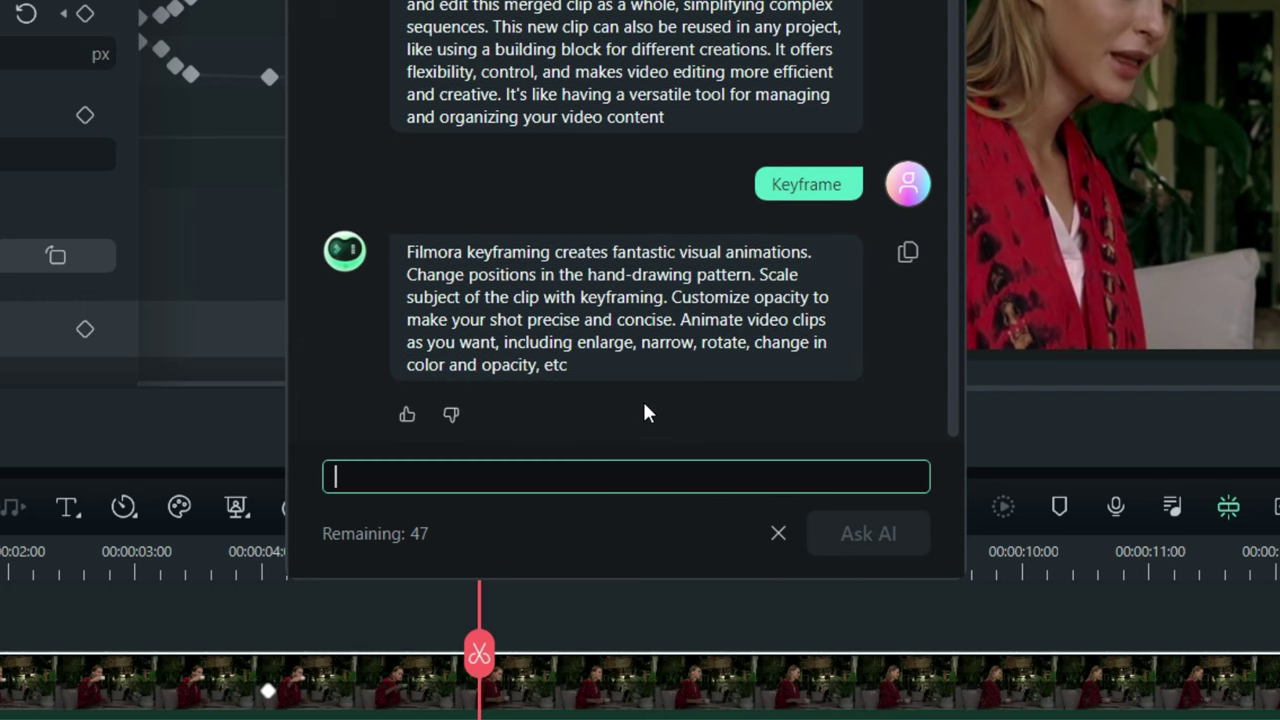